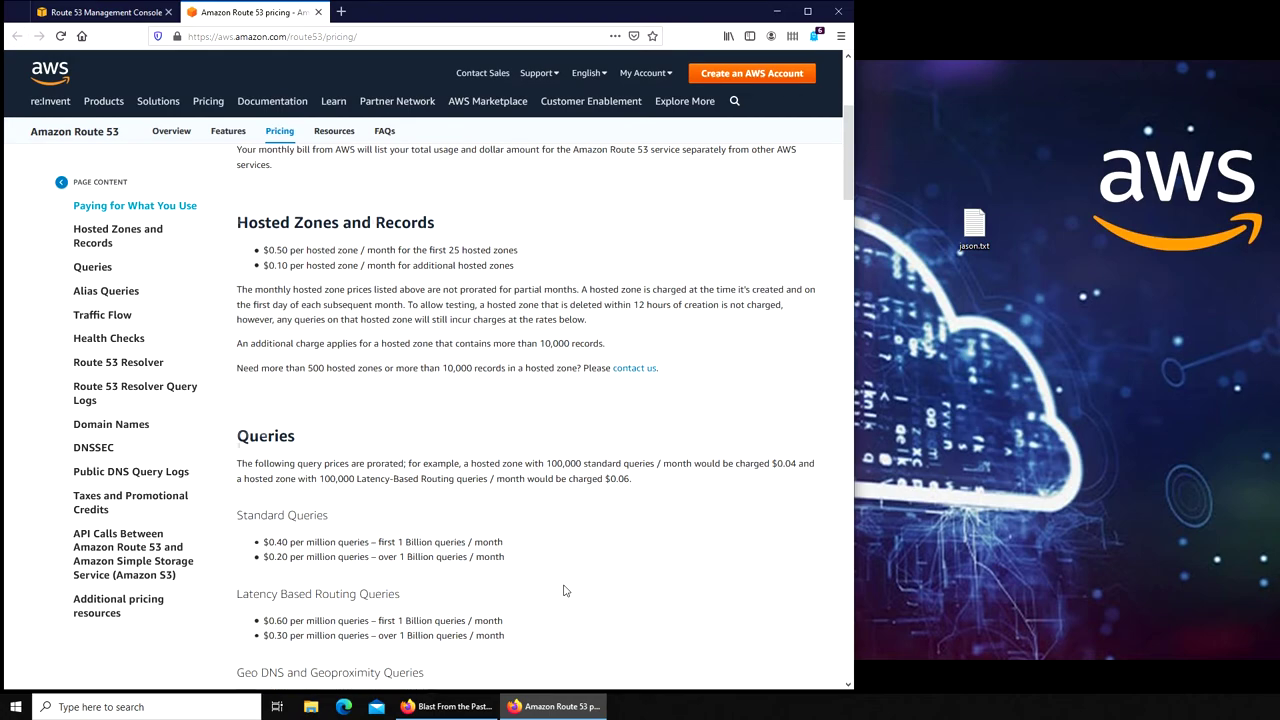
Read through the Route 53 pricing page, covering queries, alias queries, traffic flow, health checks, Resolver, domain names and DNSSEC
scroll(563, 590, down, 10)
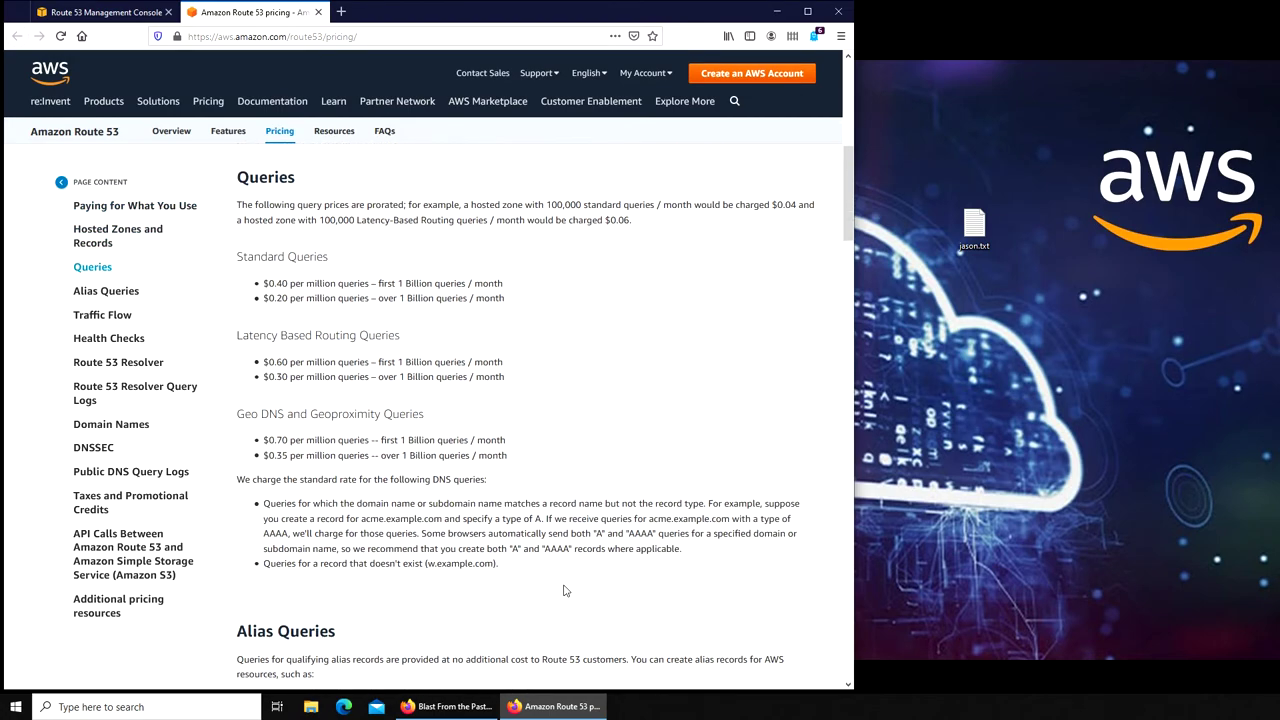
scroll(564, 586, down, 5)
scroll(564, 586, up, 6)
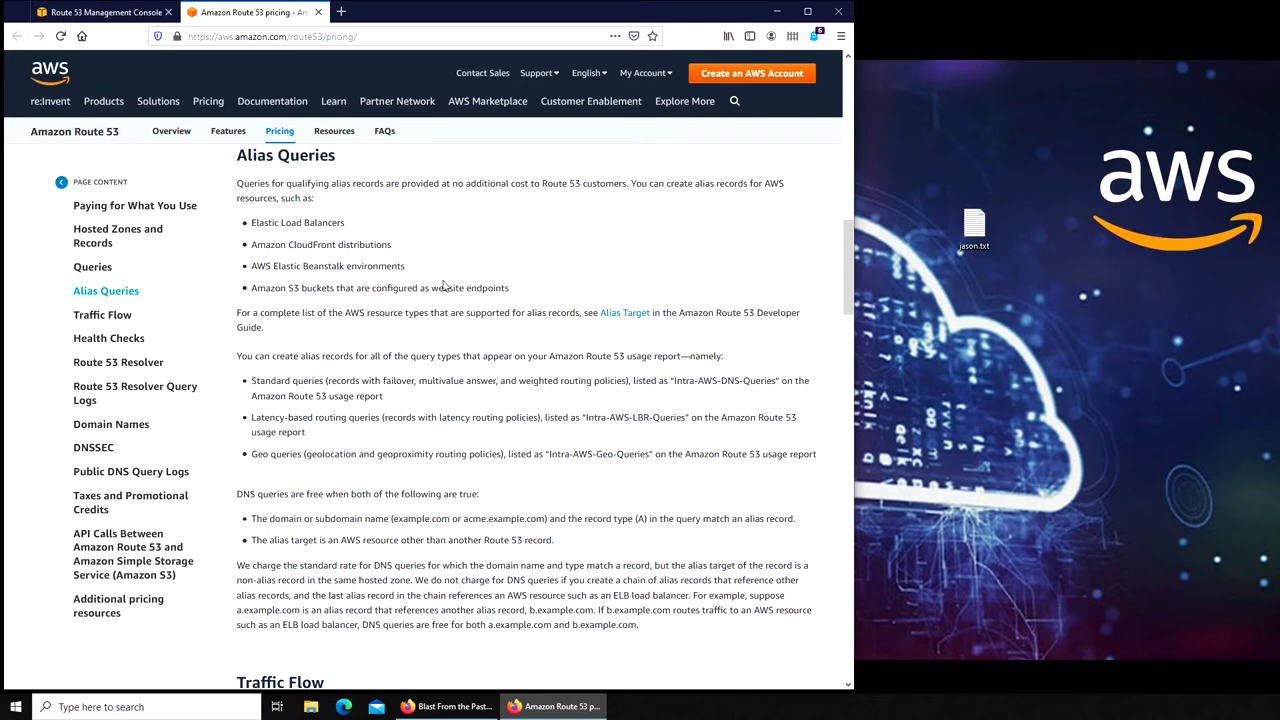
scroll(443, 287, down, 5)
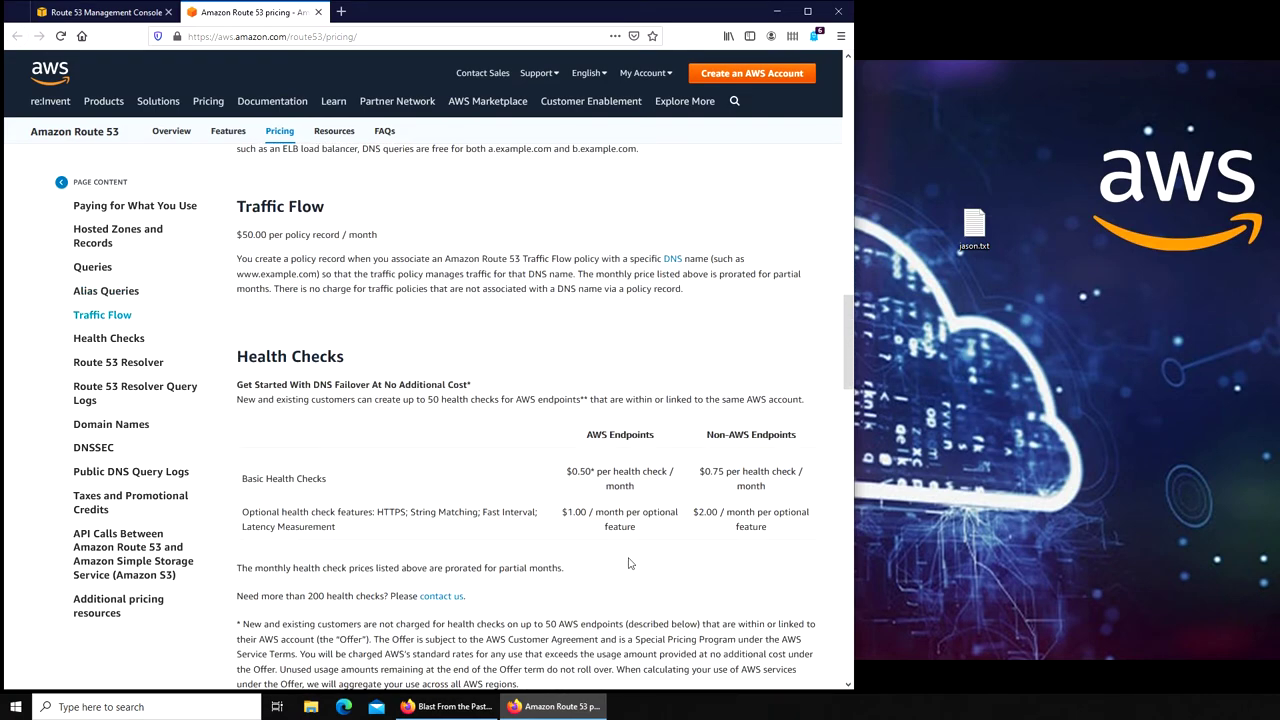
scroll(674, 492, down, 3)
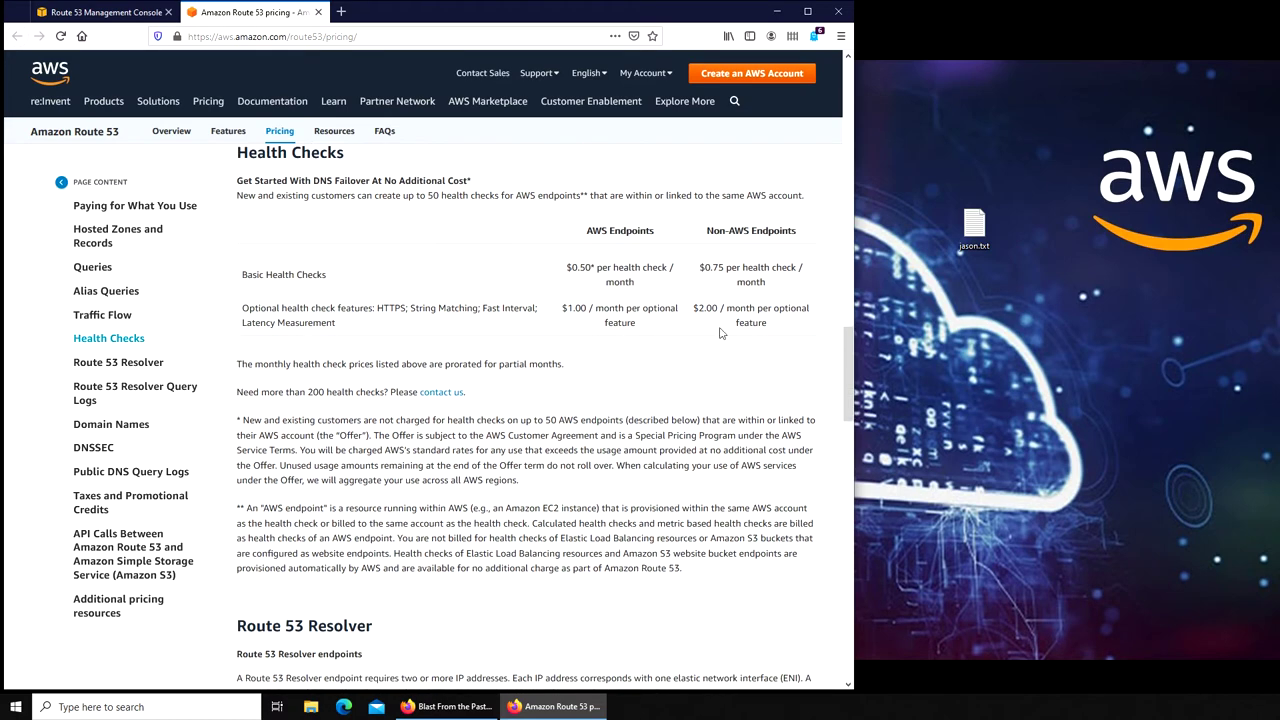
scroll(720, 333, down, 5)
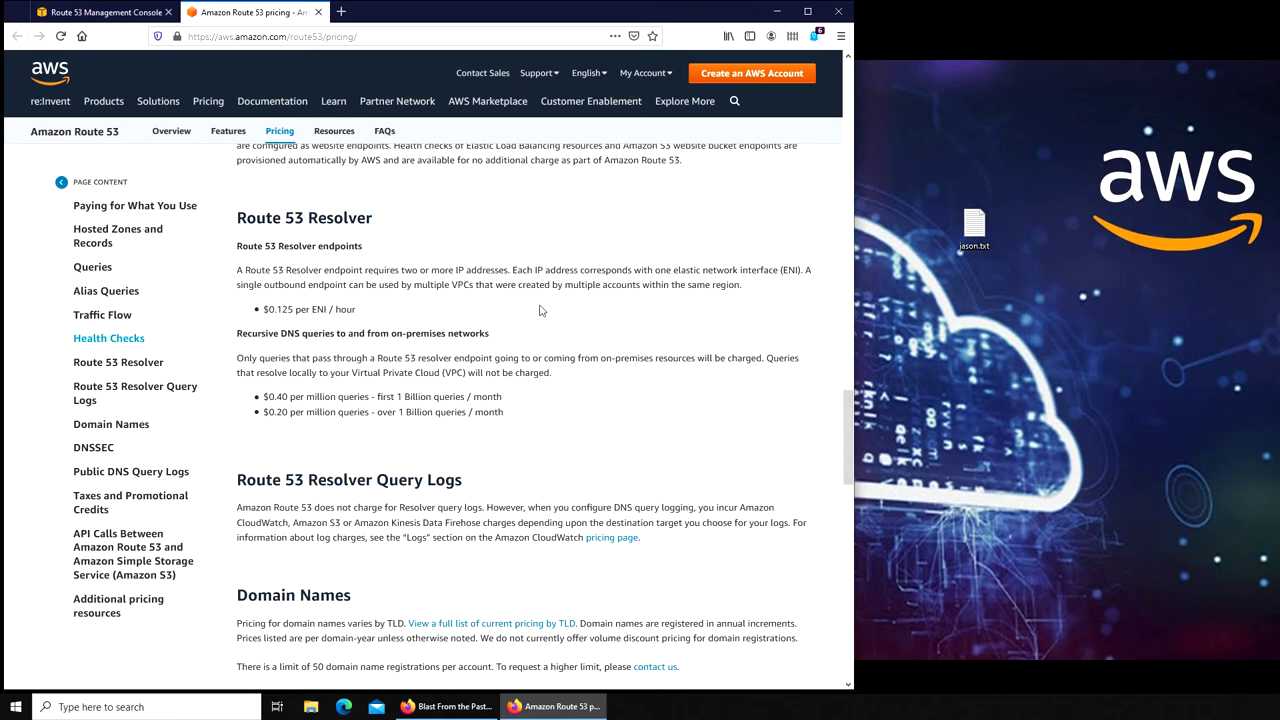
scroll(540, 310, down, 3)
scroll(540, 310, down, 2)
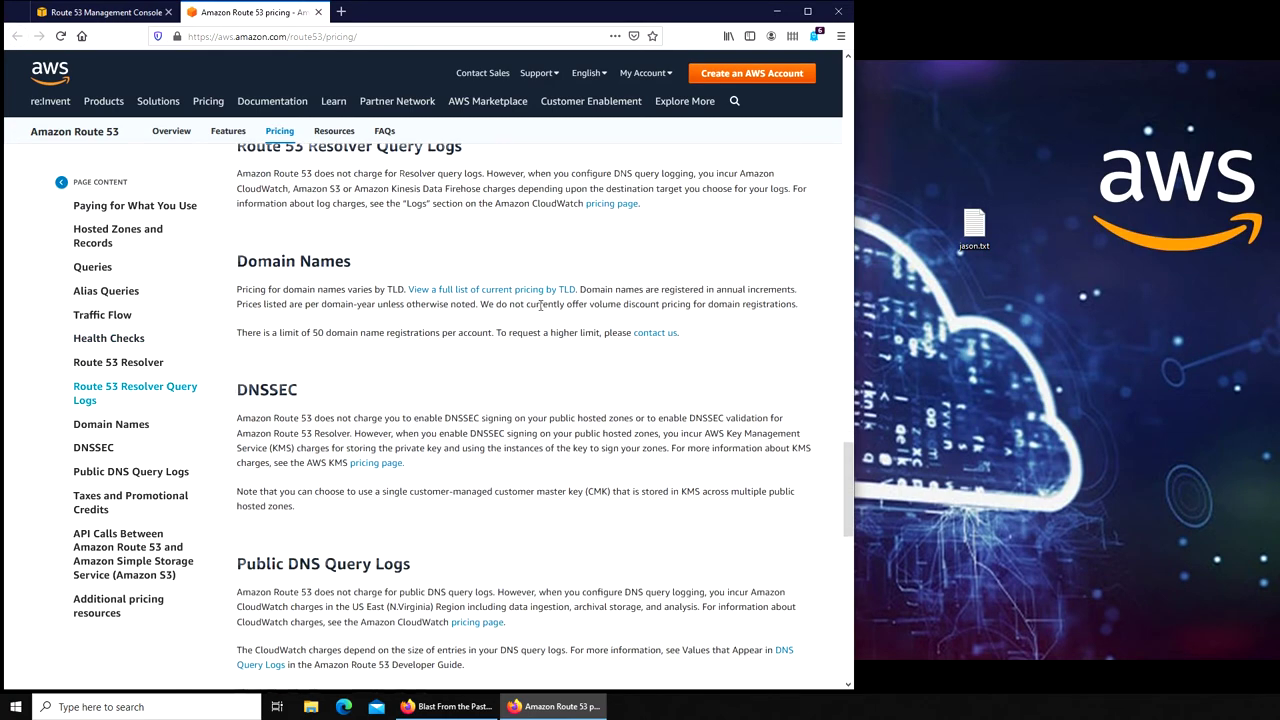
scroll(540, 308, down, 2)
scroll(540, 305, down, 5)
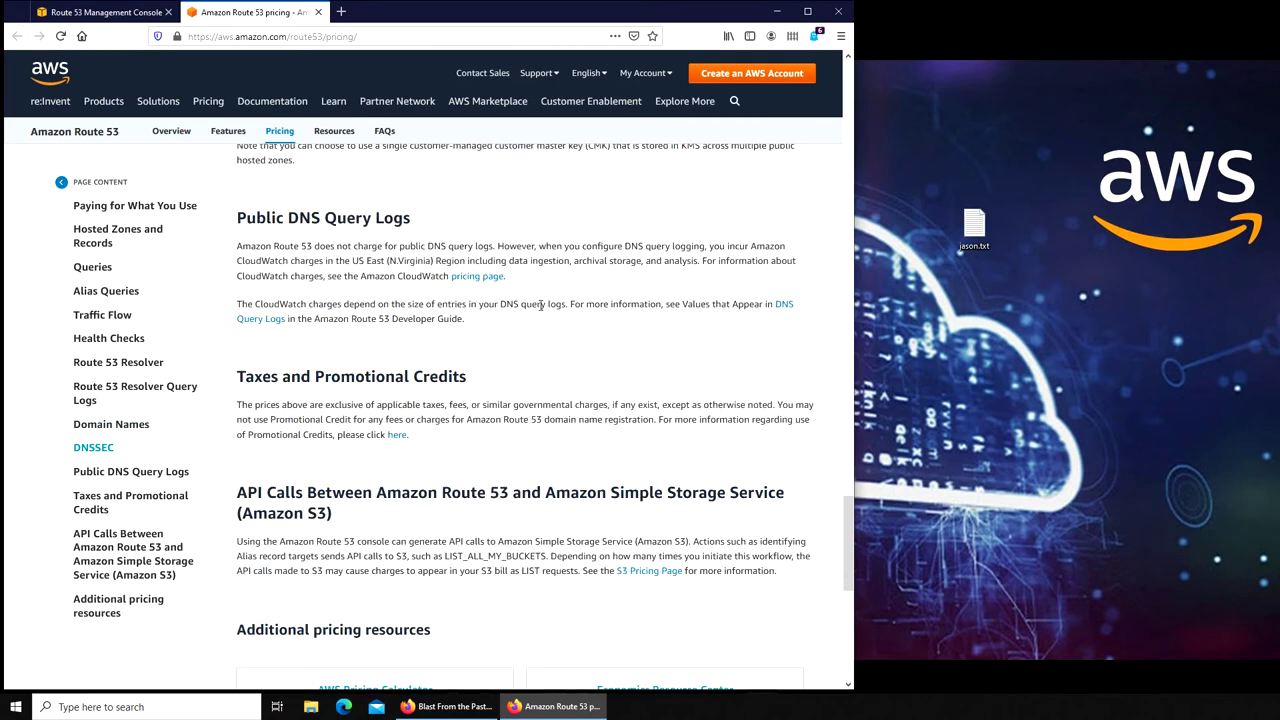
scroll(540, 307, down, 1)
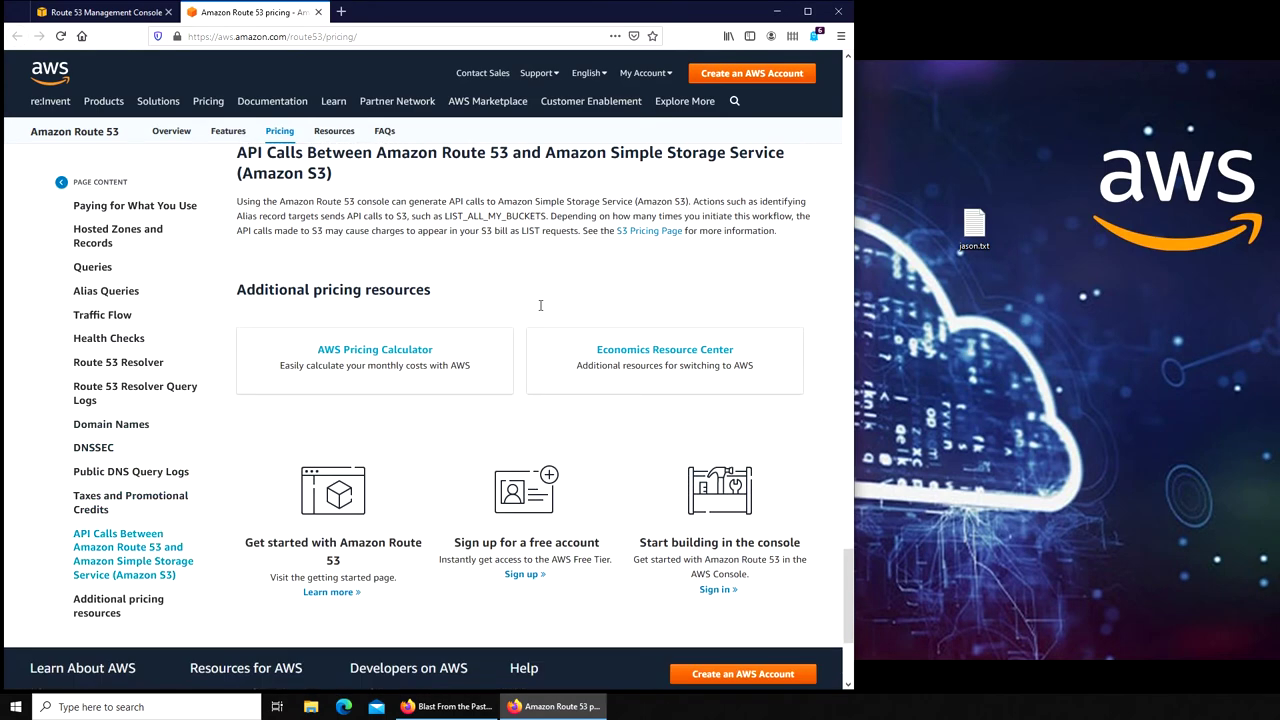
scroll(540, 307, up, 7)
Close the pricing page, continue the aslantahir.com order to the contact details stage, and review the registrant contact form
click(318, 12)
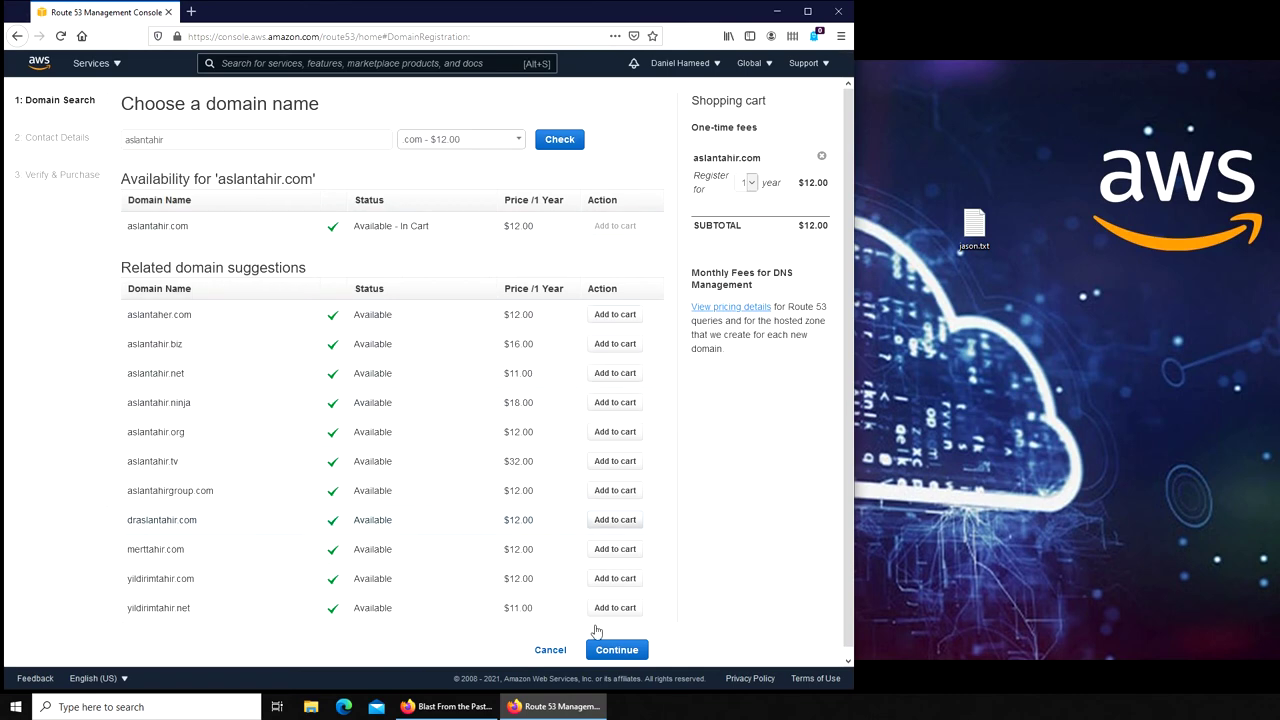
click(627, 652)
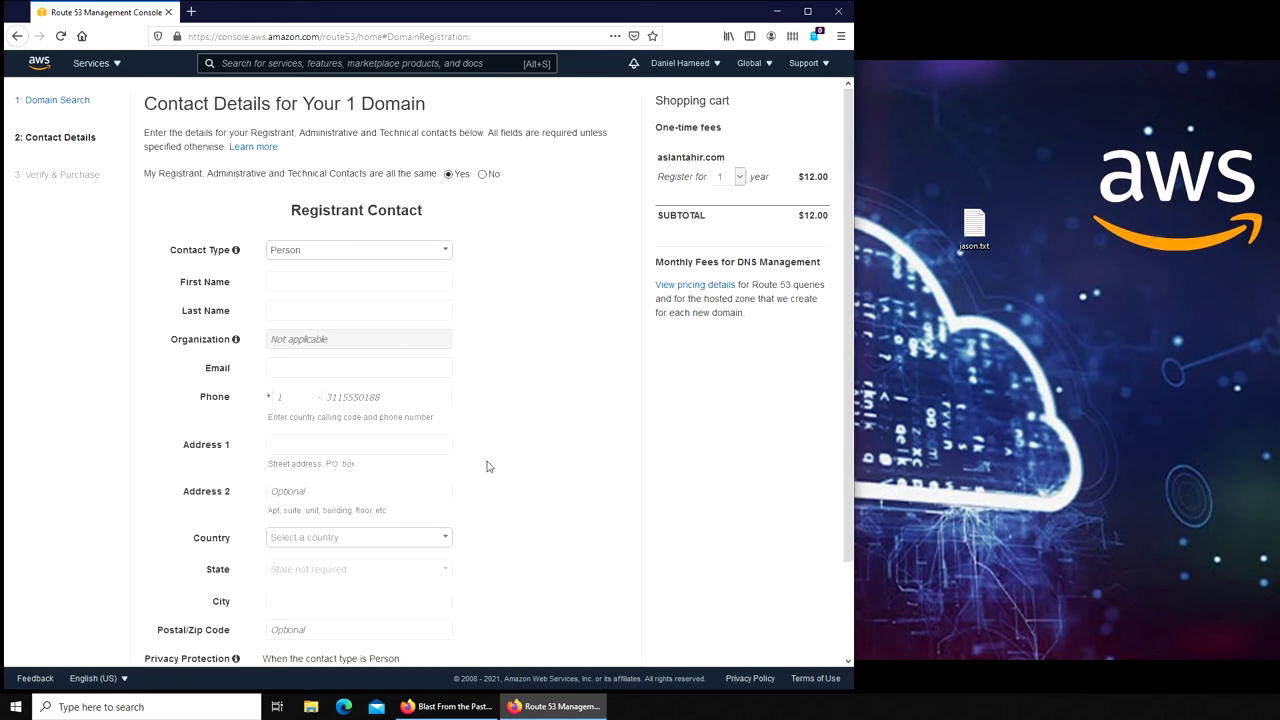
scroll(488, 466, down, 1)
scroll(488, 466, down, 1)
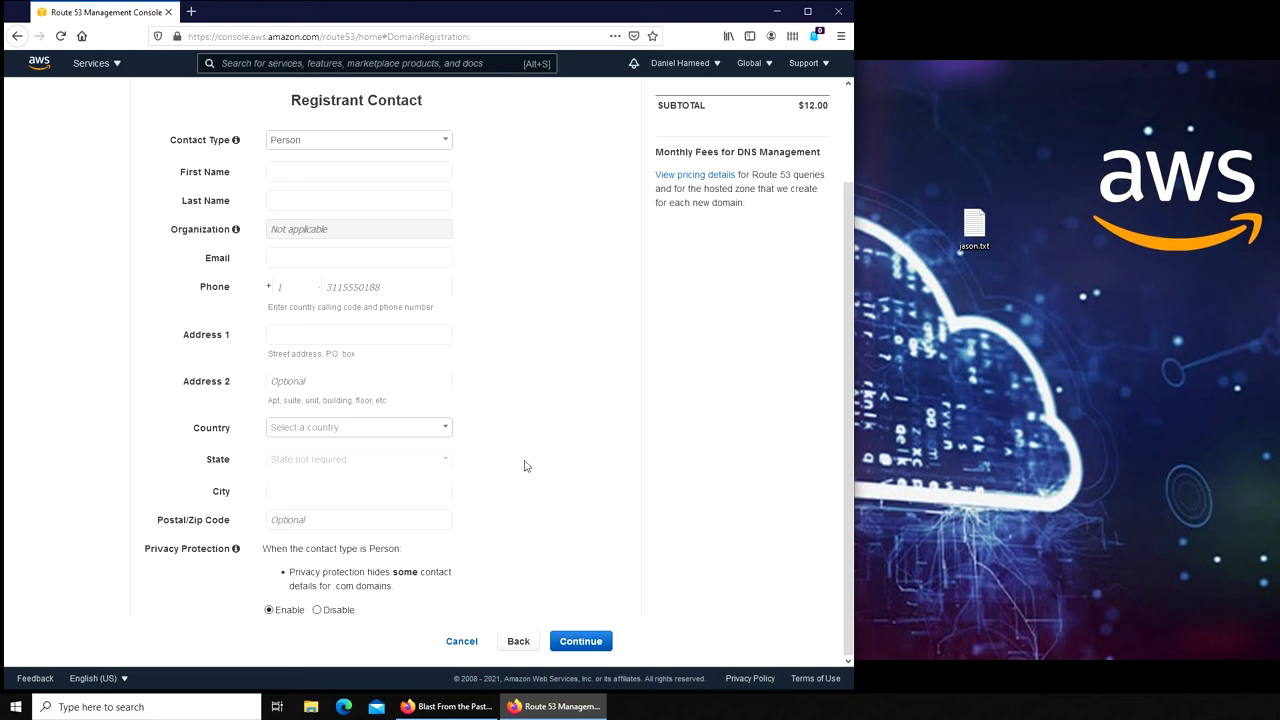
scroll(526, 466, up, 2)
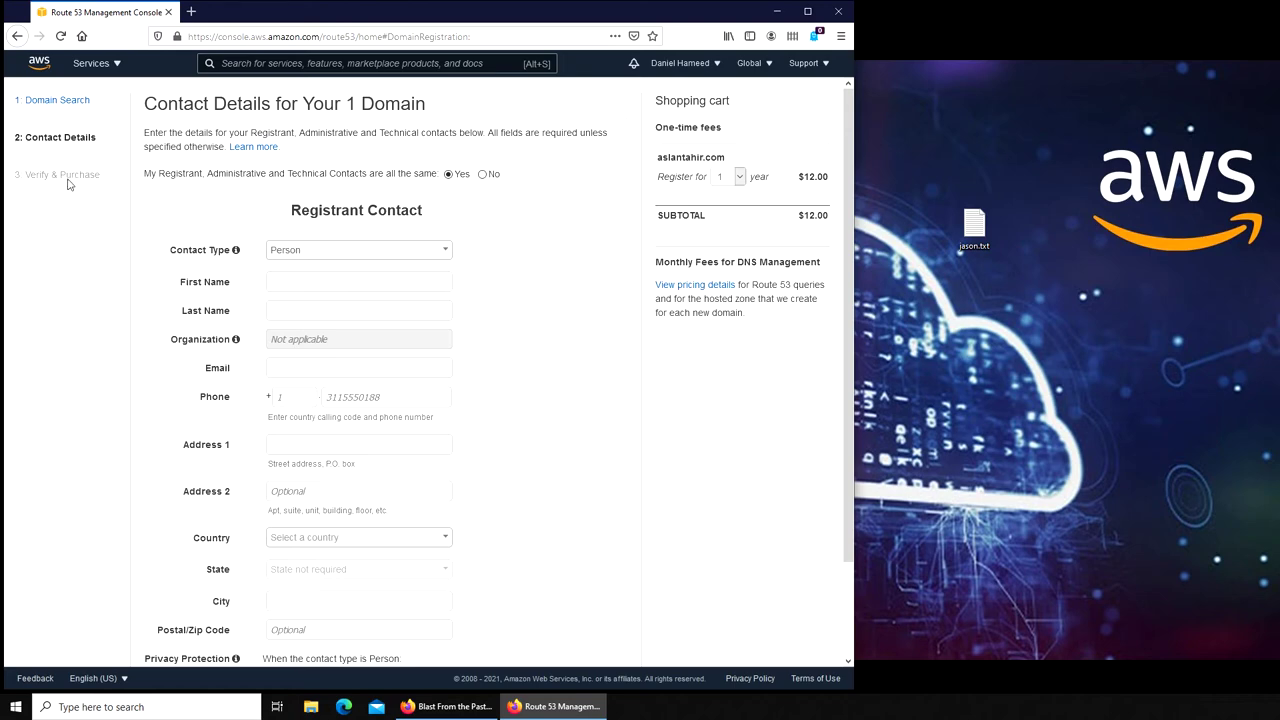
Open the S3 service console in a separate browser tab from the AWS list of recently visited services
right_click(44, 78)
click(88, 65)
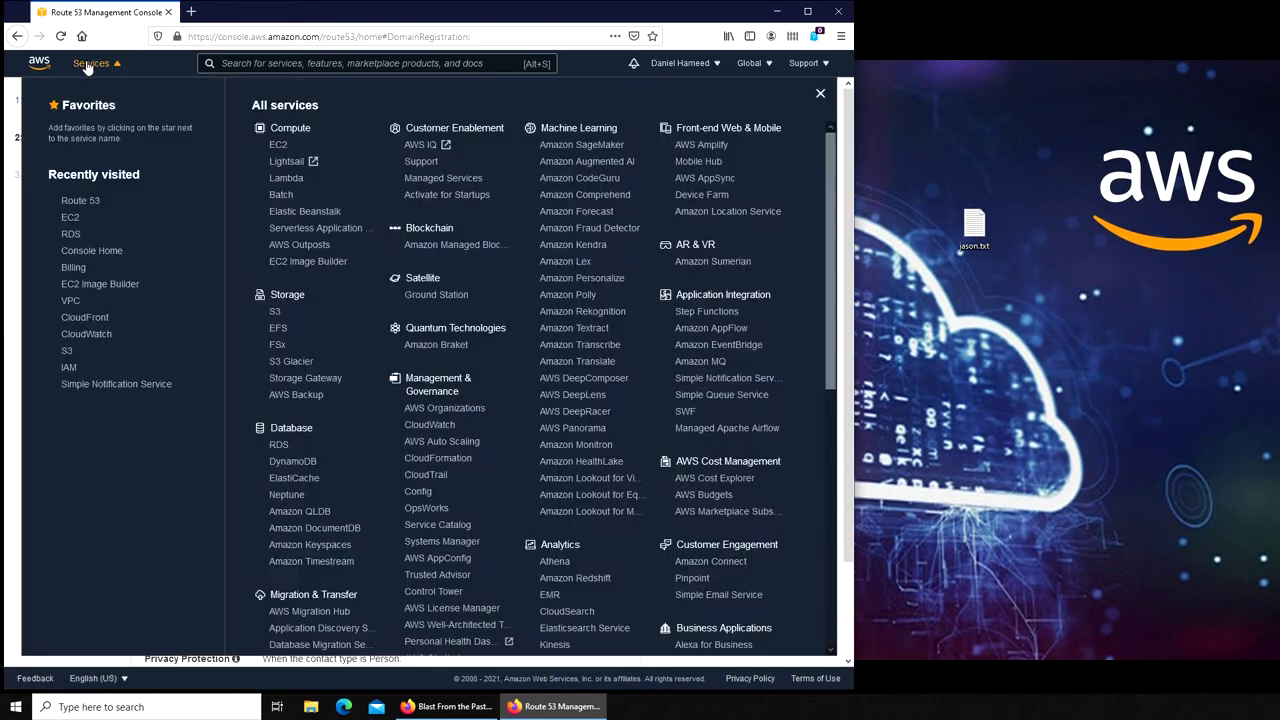
click(88, 66)
click(88, 65)
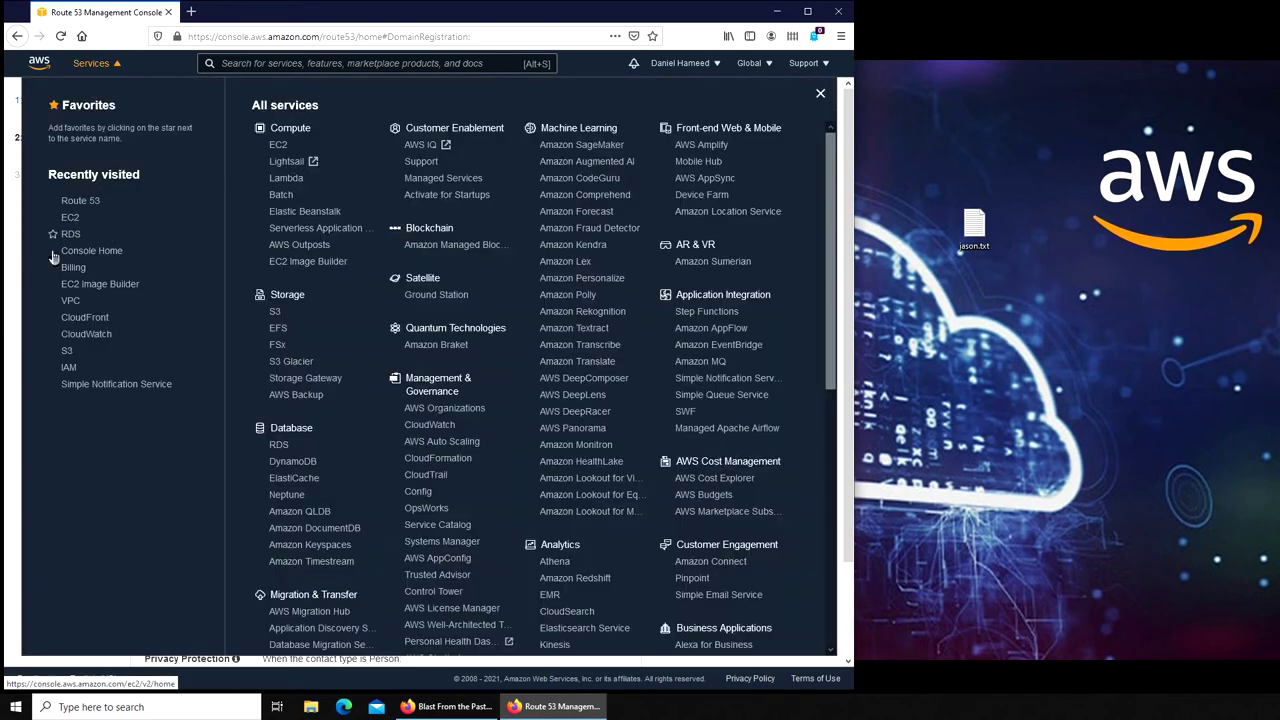
right_click(67, 351)
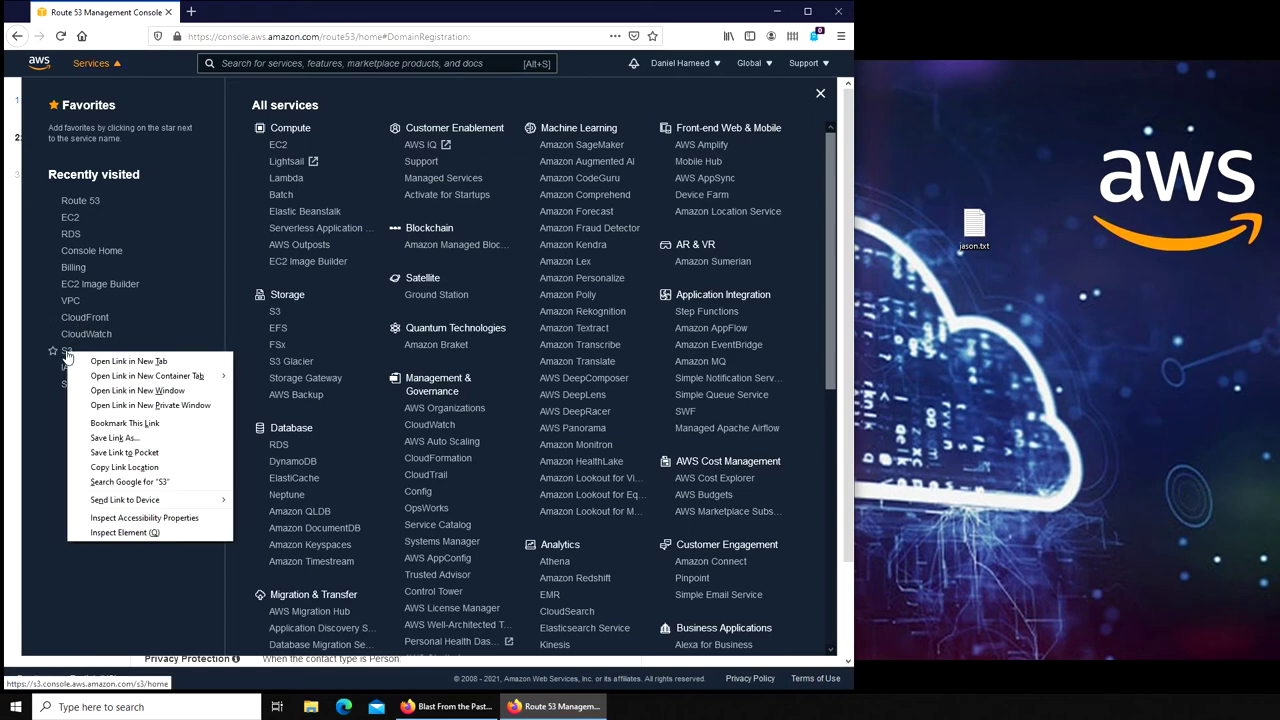
click(72, 360)
click(245, 12)
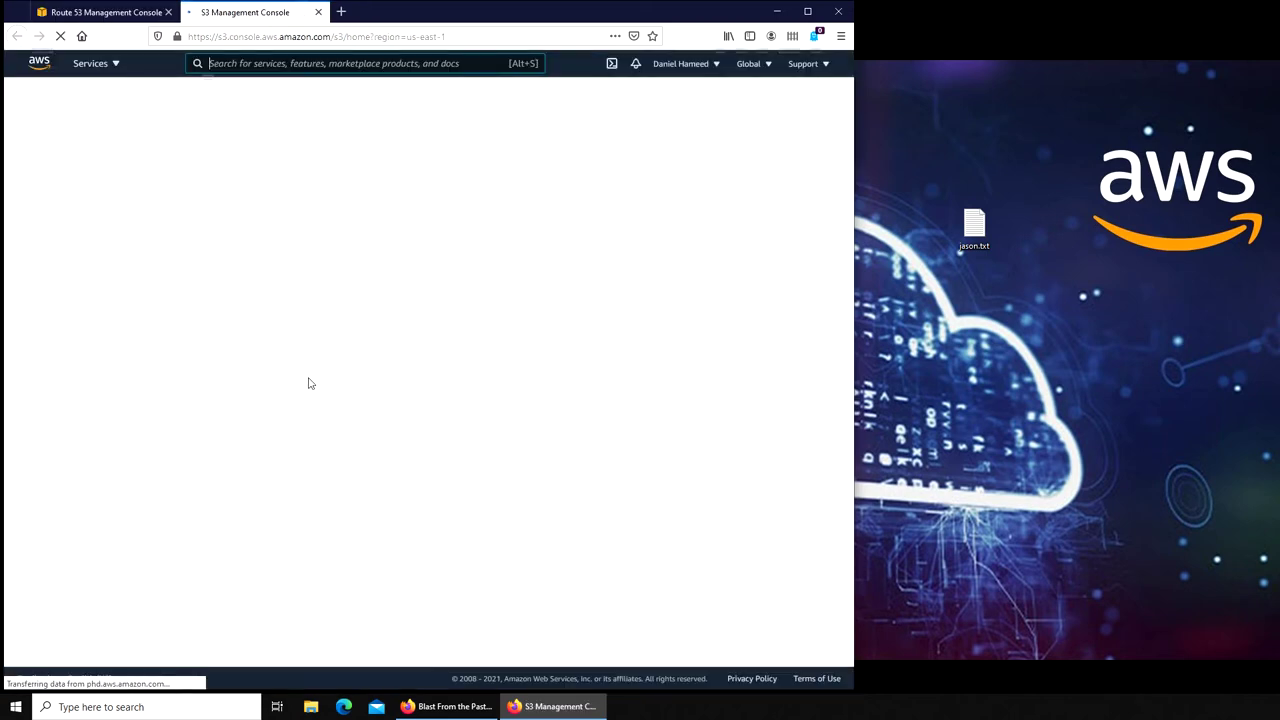
Return to the Route 53 domain order and copy the domain name aslantahir.com from the shopping cart
click(106, 12)
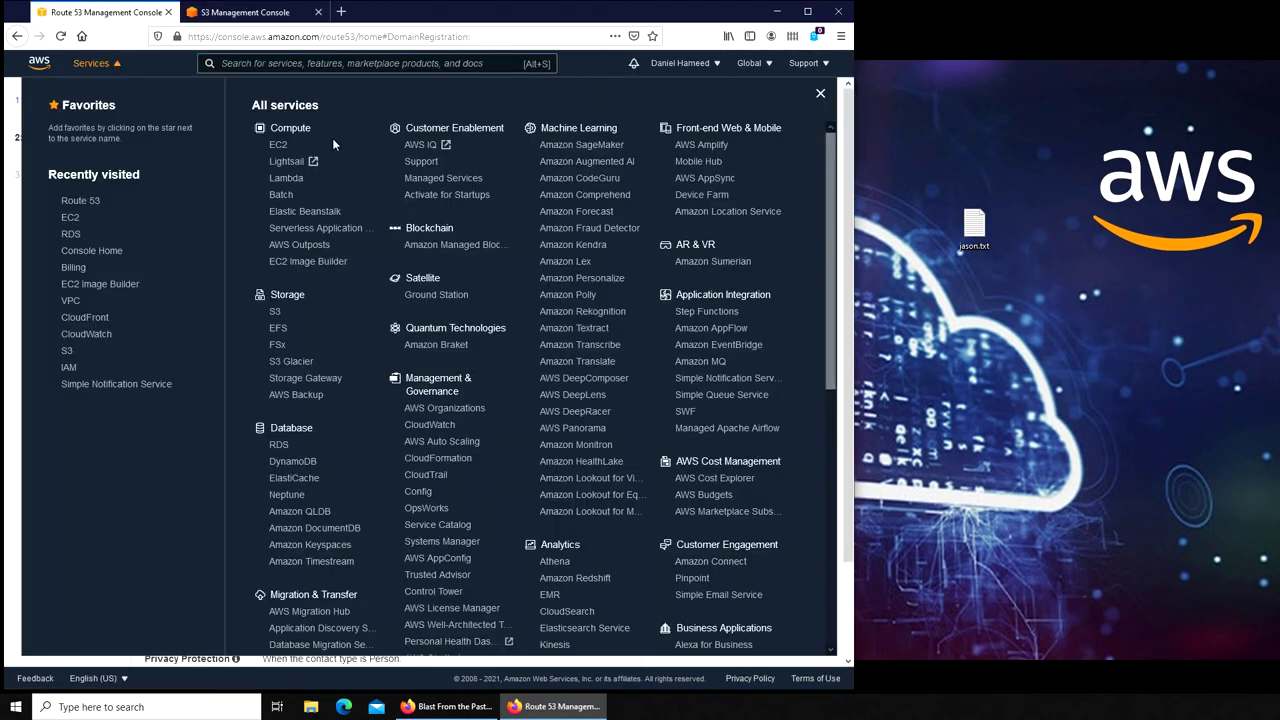
click(95, 63)
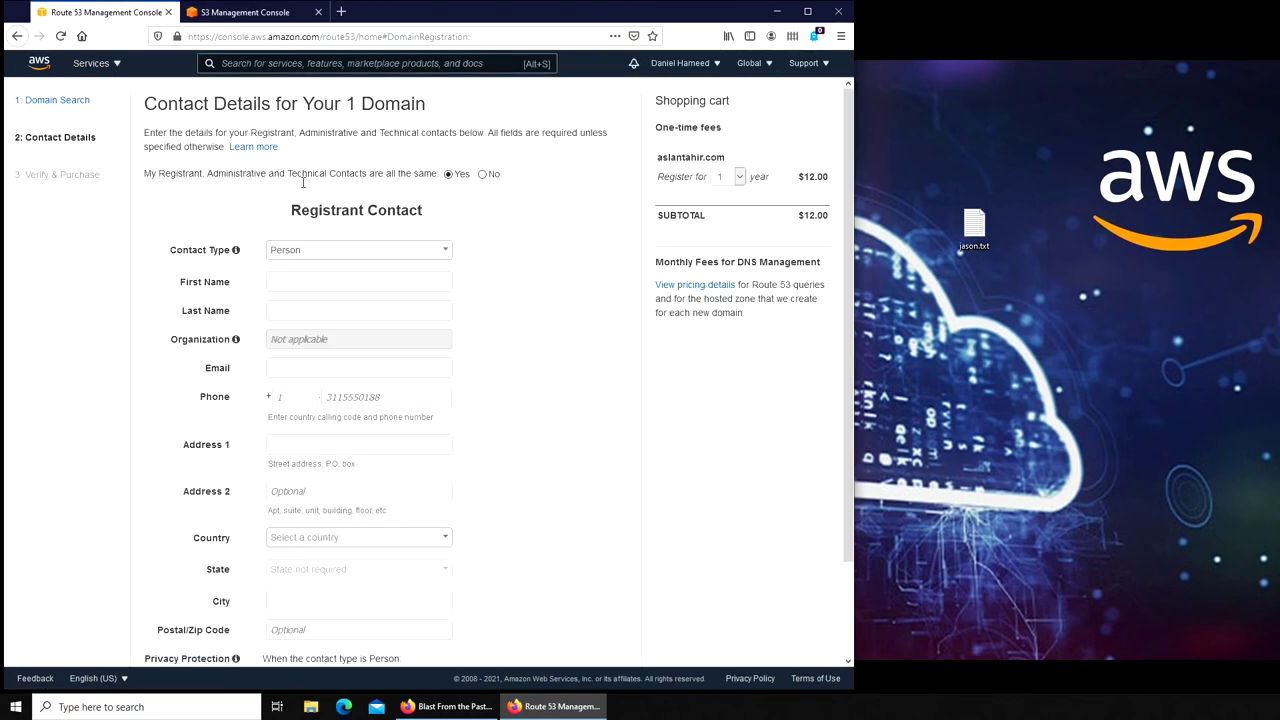
double_click(675, 156)
drag(719, 157, 660, 157)
triple_click(680, 157)
right_click(679, 160)
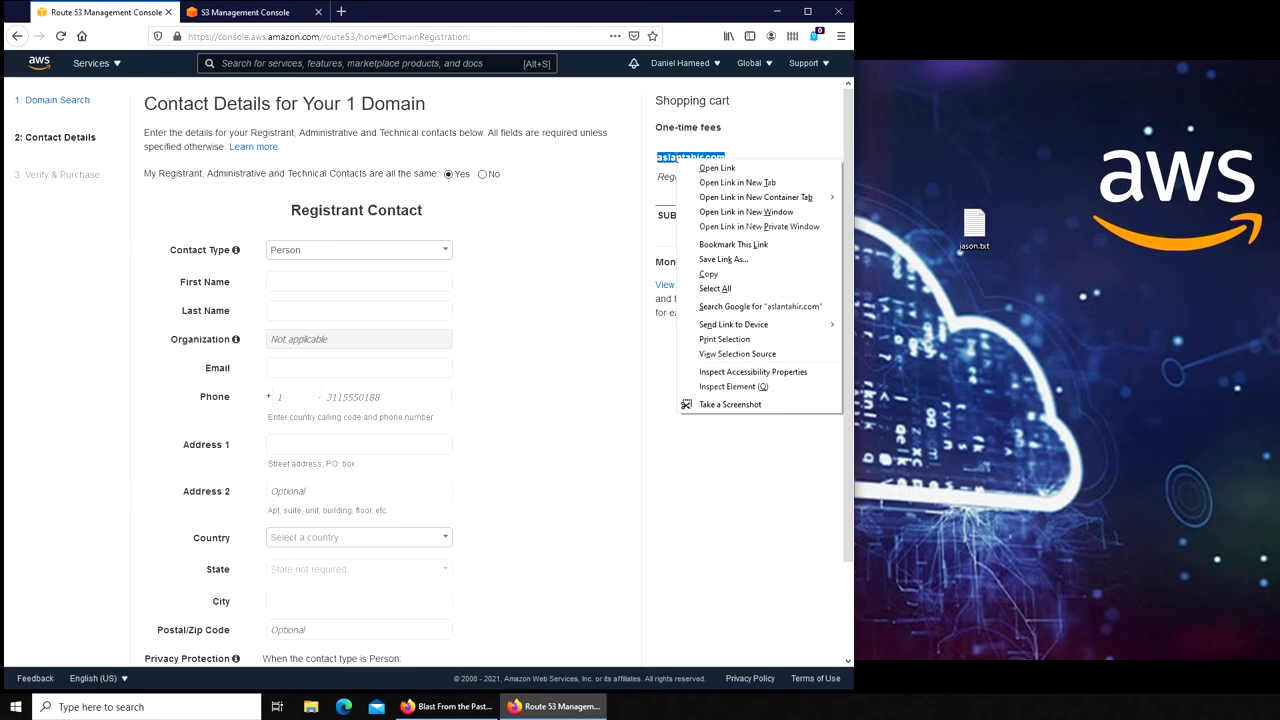
click(720, 274)
Begin creating a new S3 bucket and enter the copied domain name aslantahir.com as its bucket name
click(250, 12)
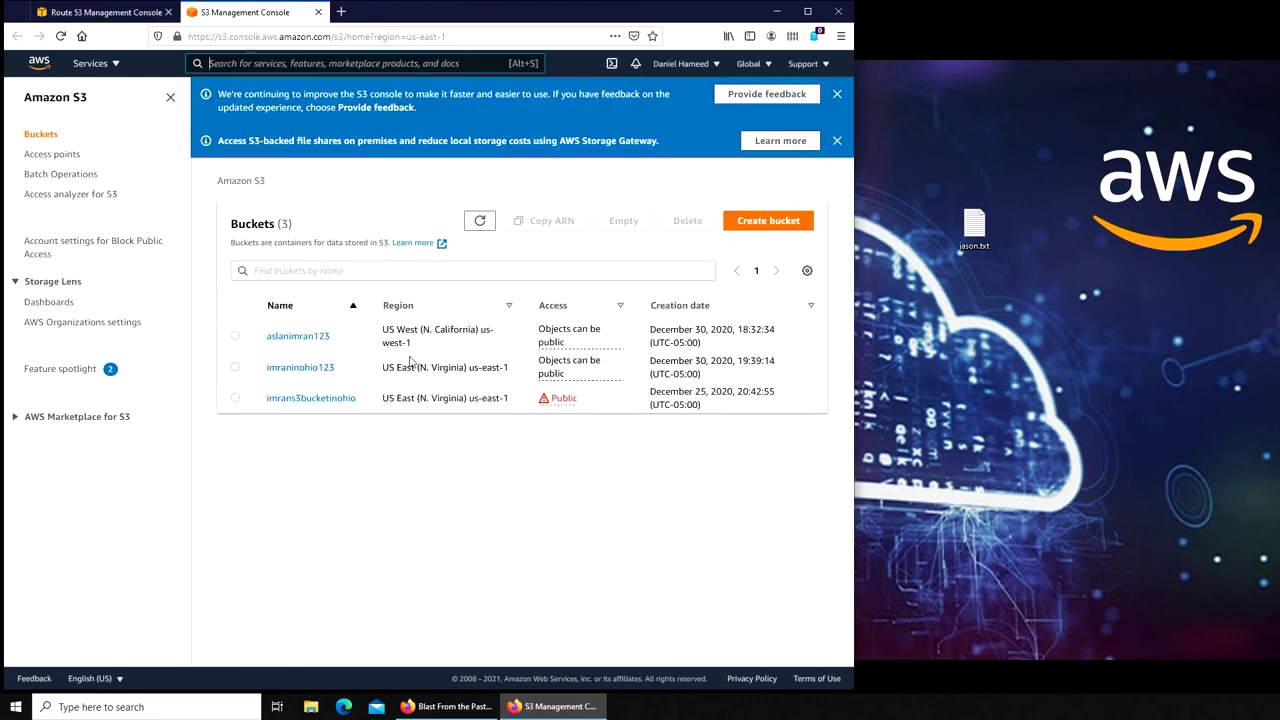
click(760, 222)
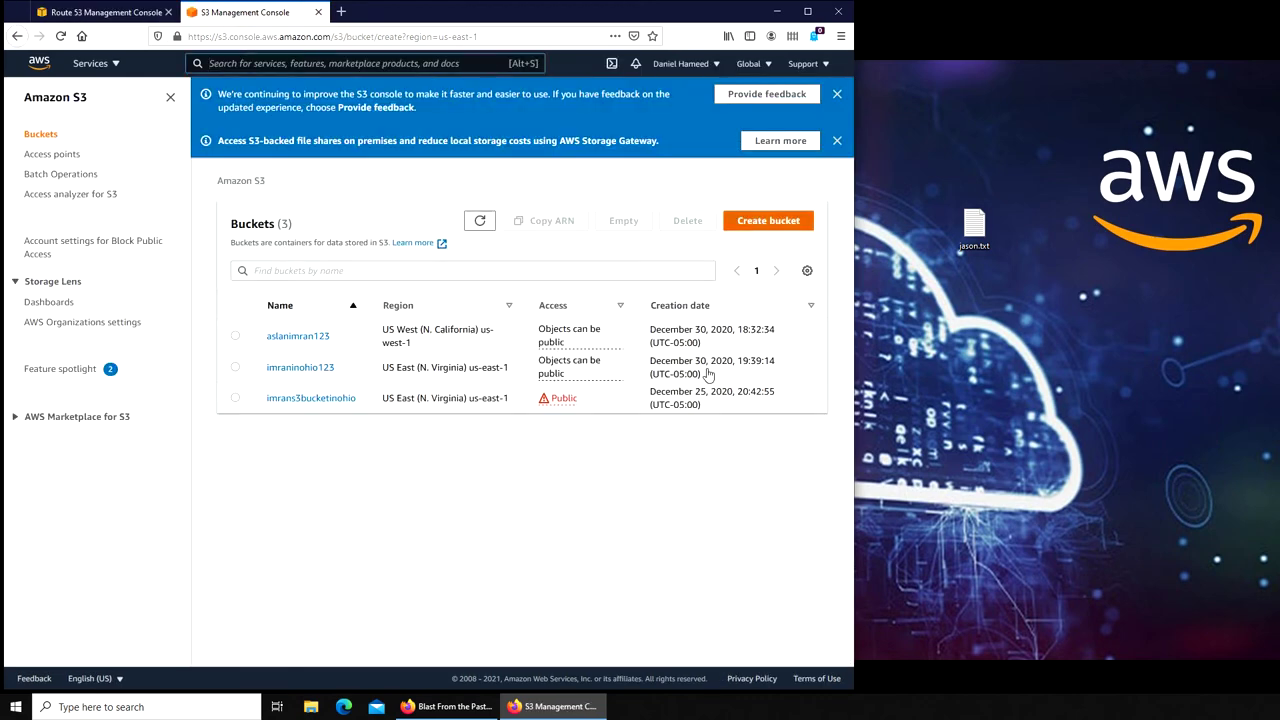
click(155, 302)
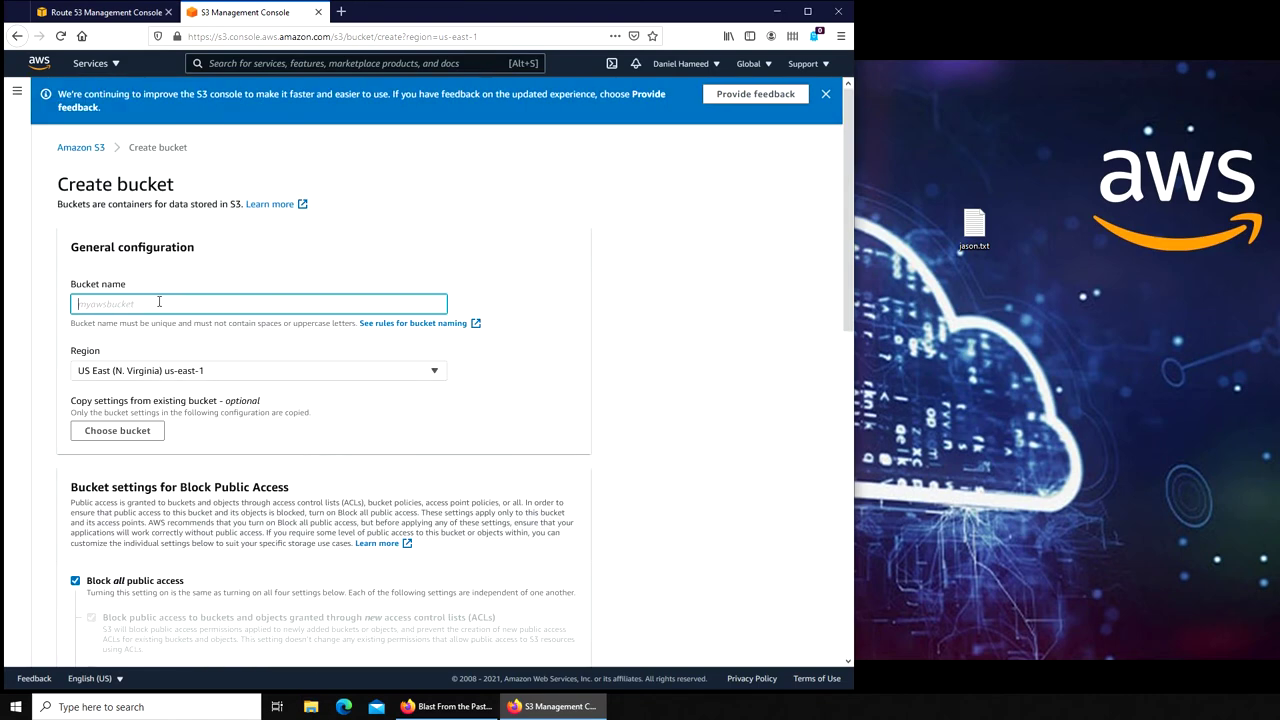
key(ctrl+v)
click(150, 438)
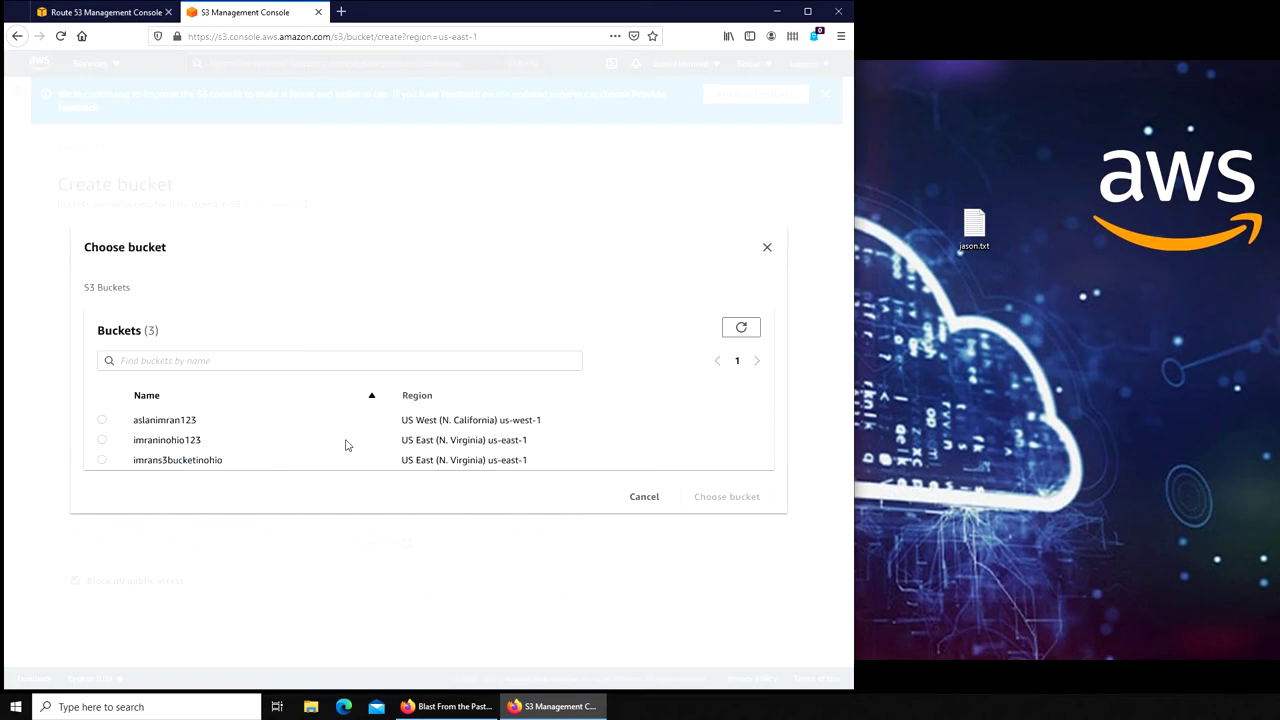
click(767, 247)
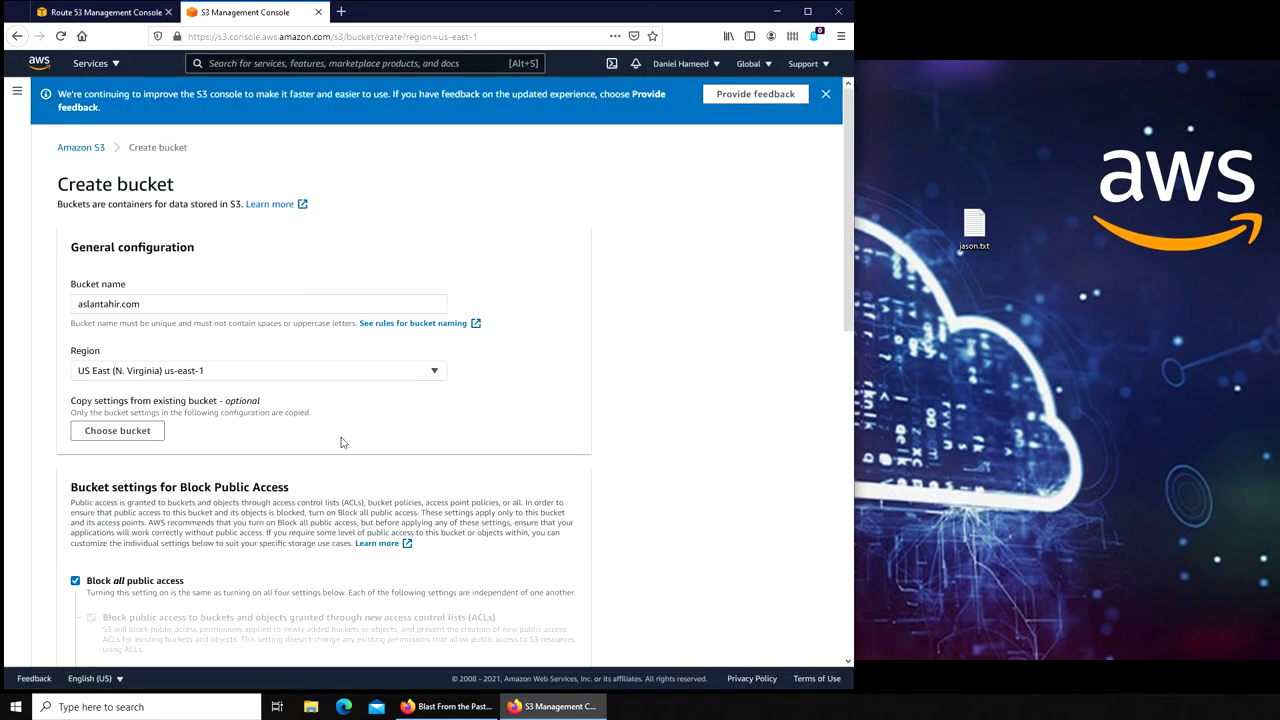
Turn off Block all public access for the new bucket and acknowledge that its objects might become public
scroll(340, 442, down, 2)
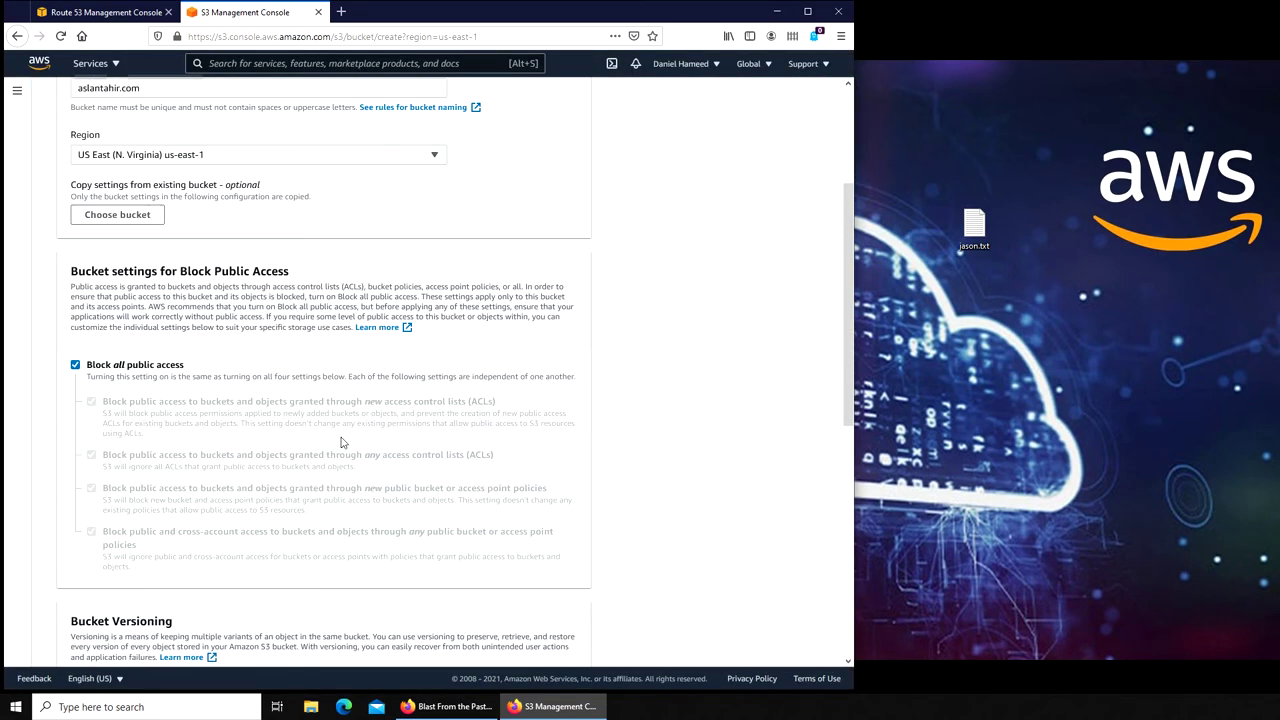
click(75, 365)
scroll(392, 376, down, 3)
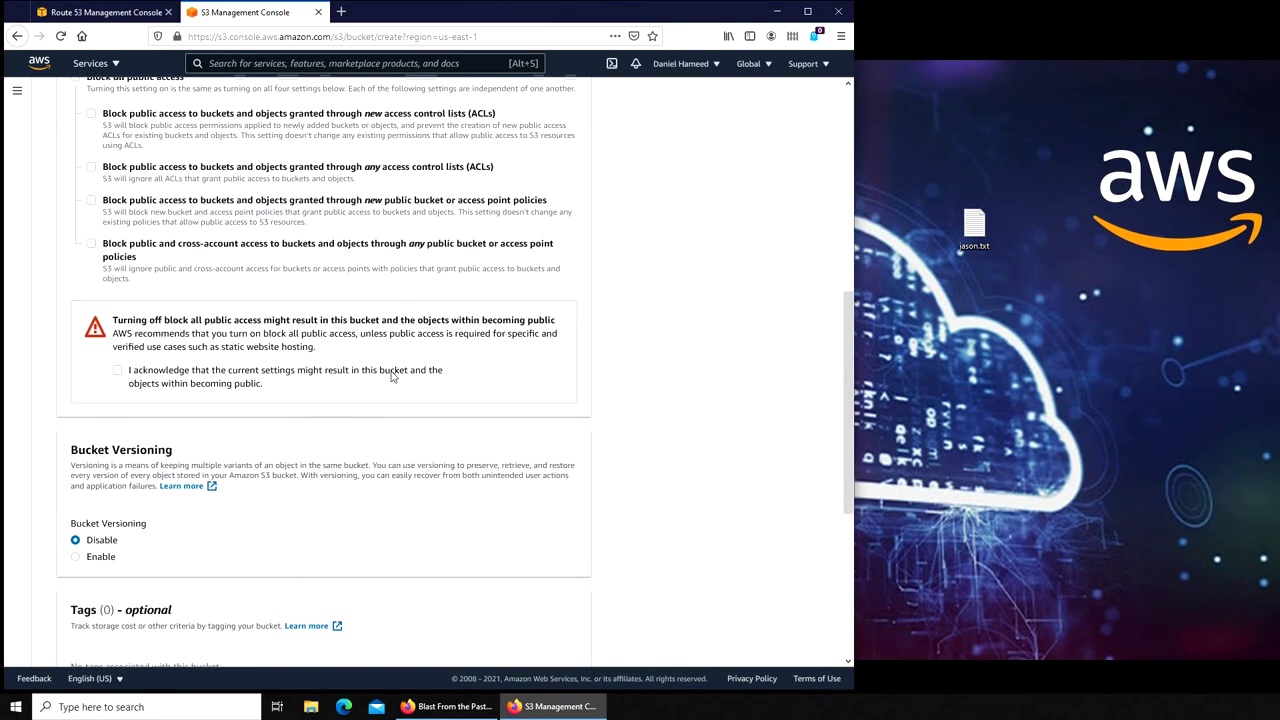
click(116, 372)
scroll(203, 261, up, 2)
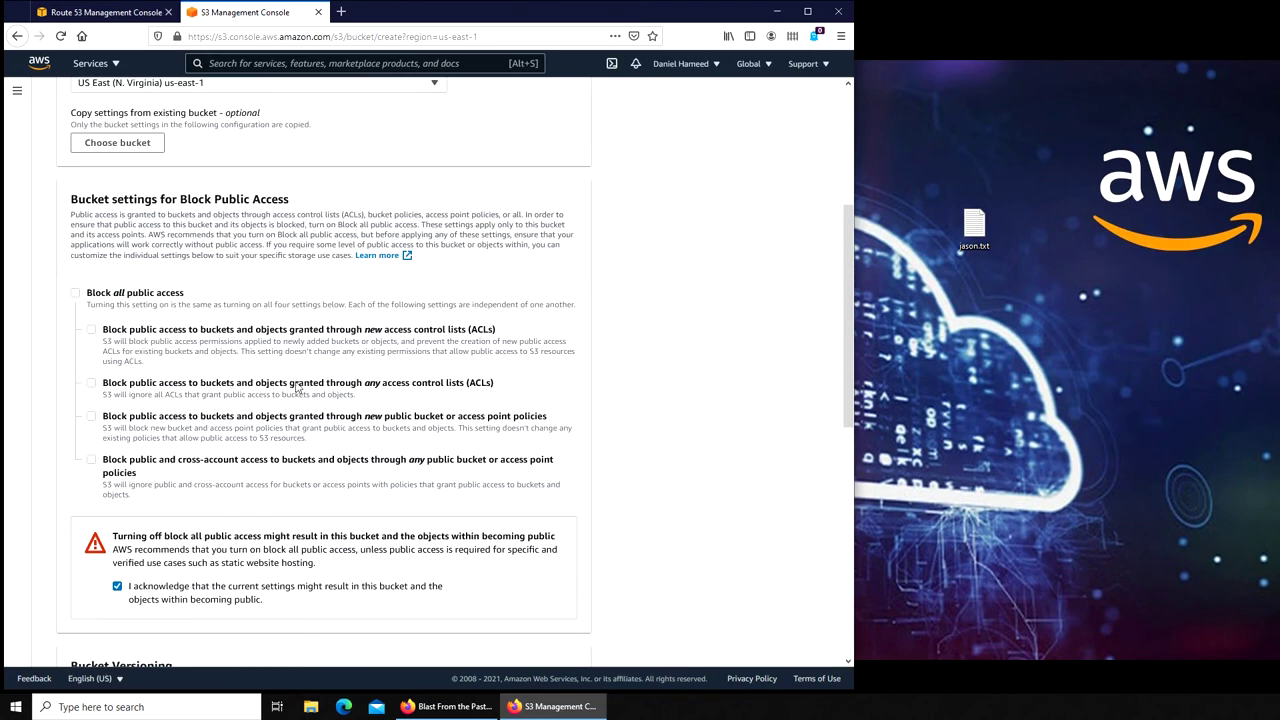
Check the versioning, encryption and advanced Object Lock settings, keep them disabled, and create the bucket
scroll(263, 375, down, 3)
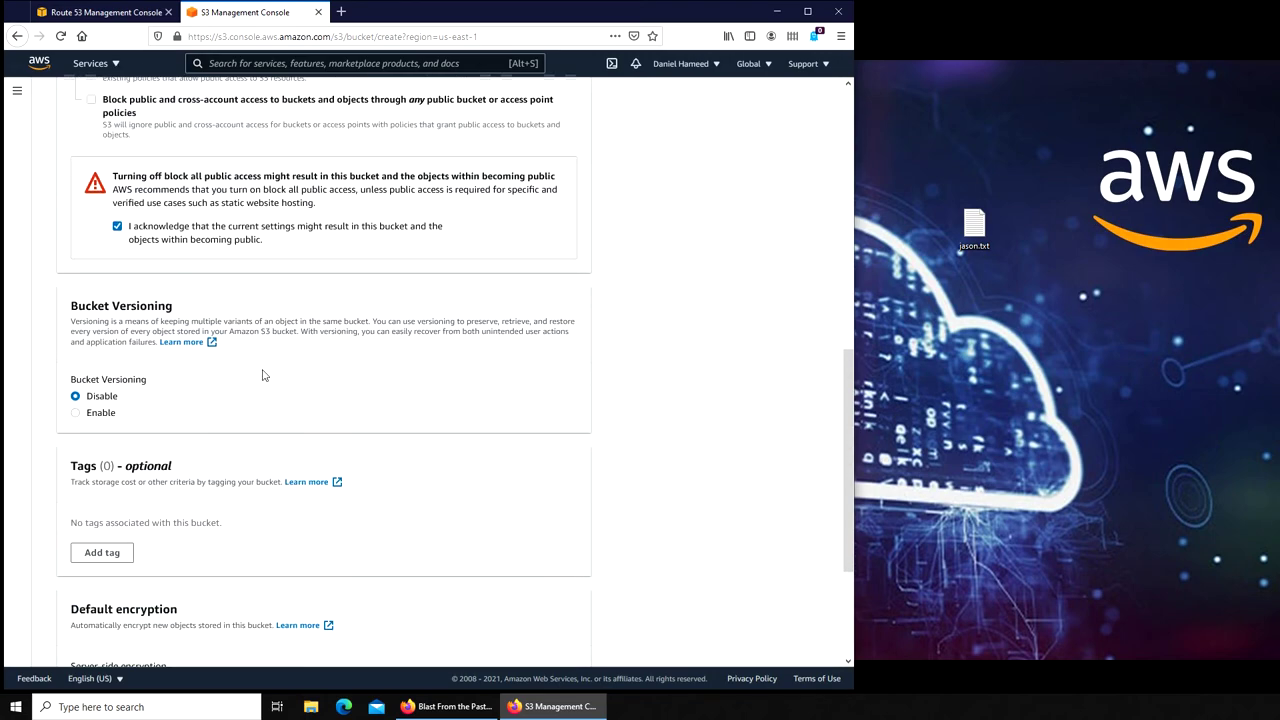
scroll(376, 352, down, 2)
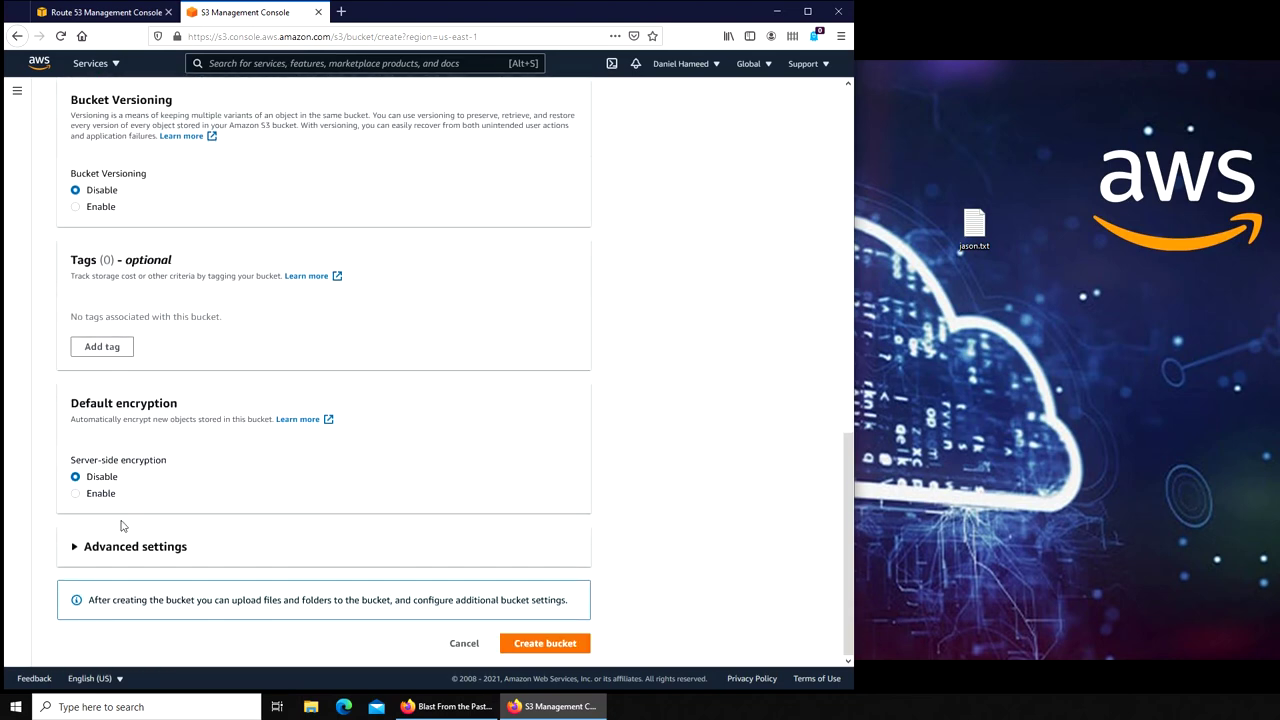
click(86, 552)
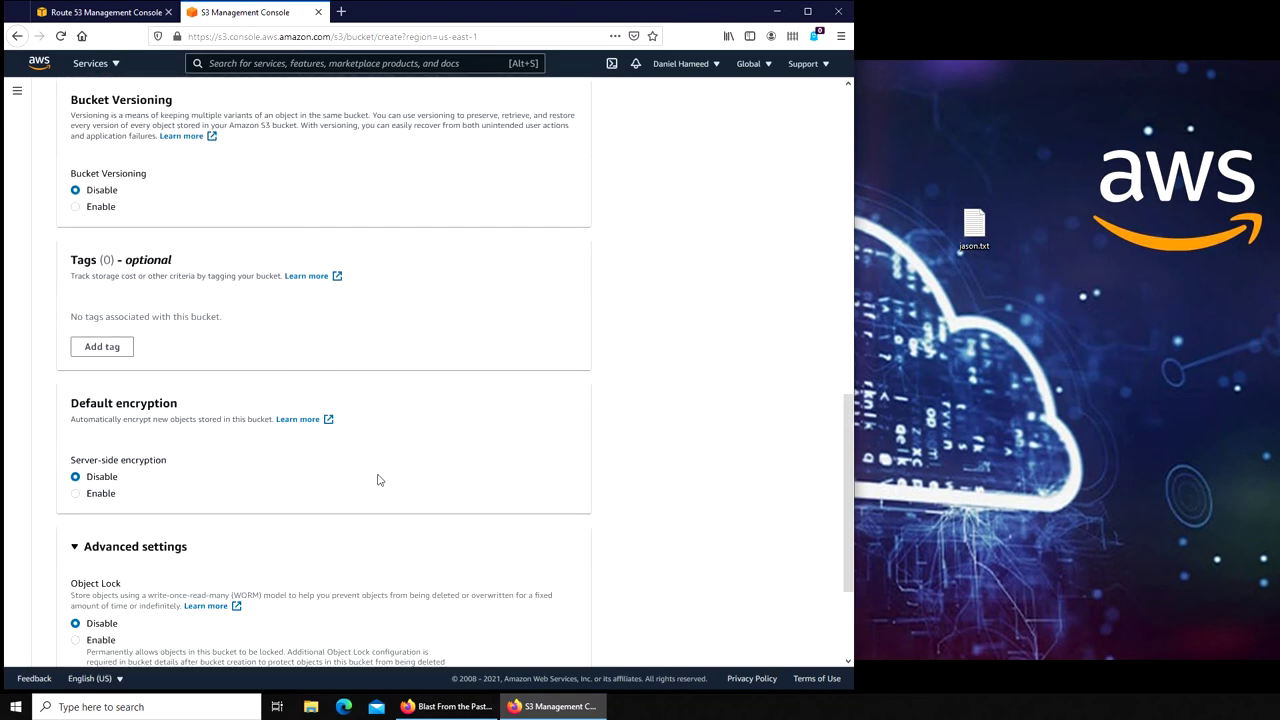
scroll(380, 477, down, 2)
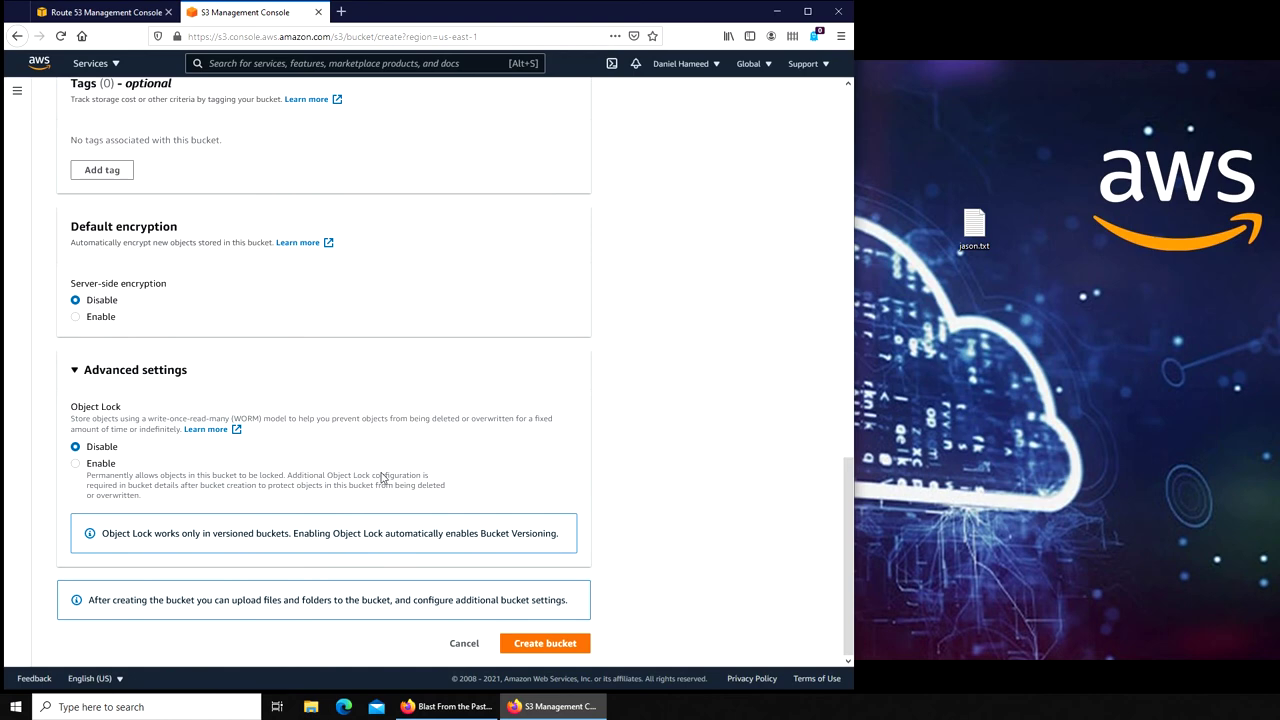
click(564, 645)
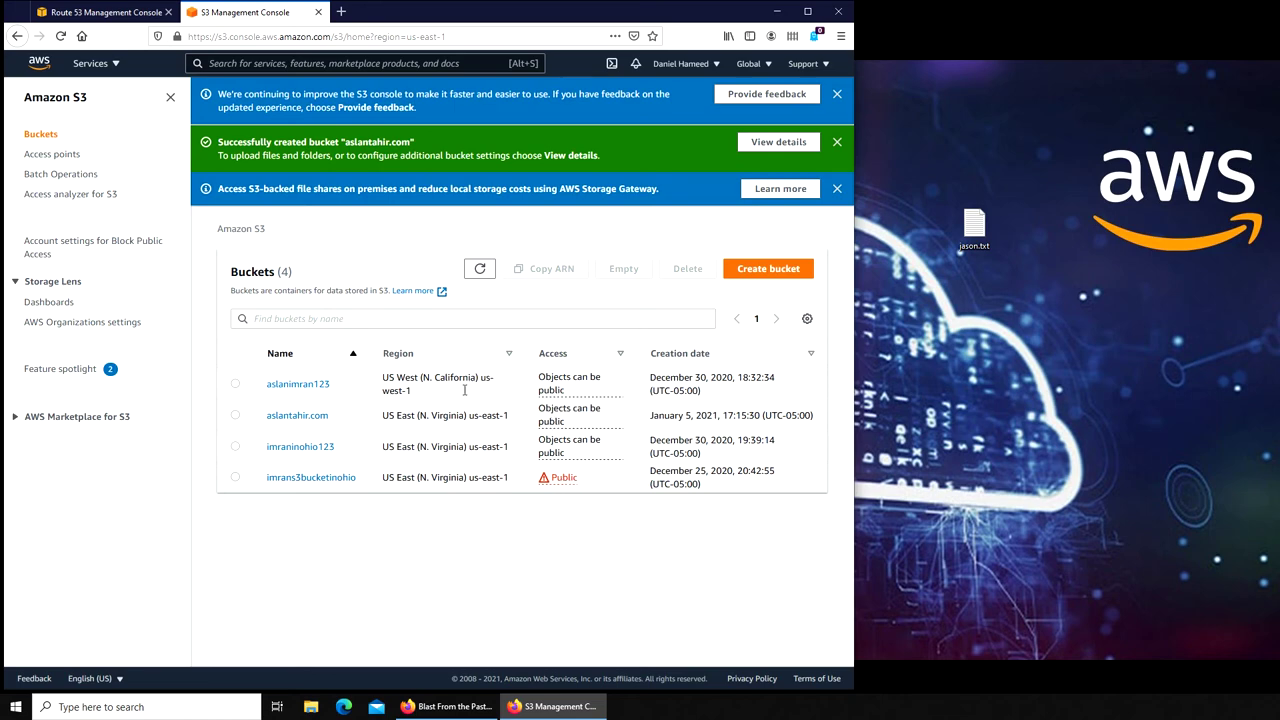
Return to Route 53, dismiss the order submission notice for the domain, and refresh the pending requests list
click(97, 14)
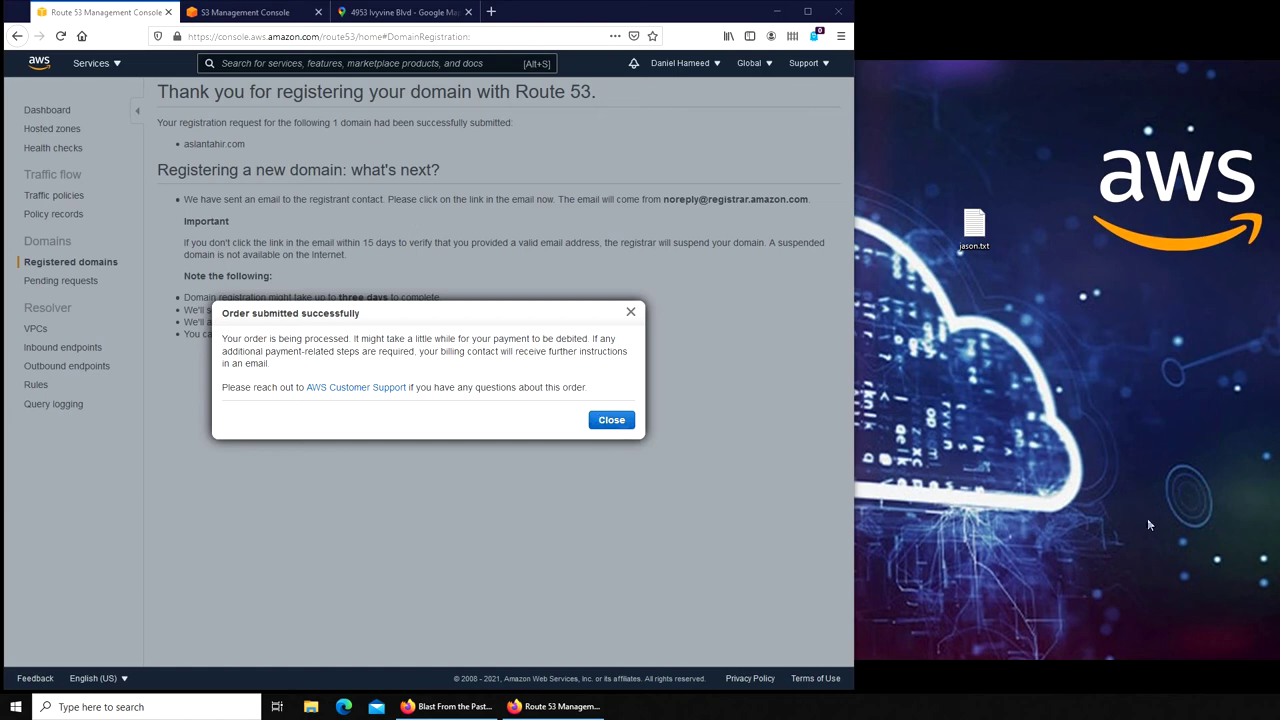
click(608, 428)
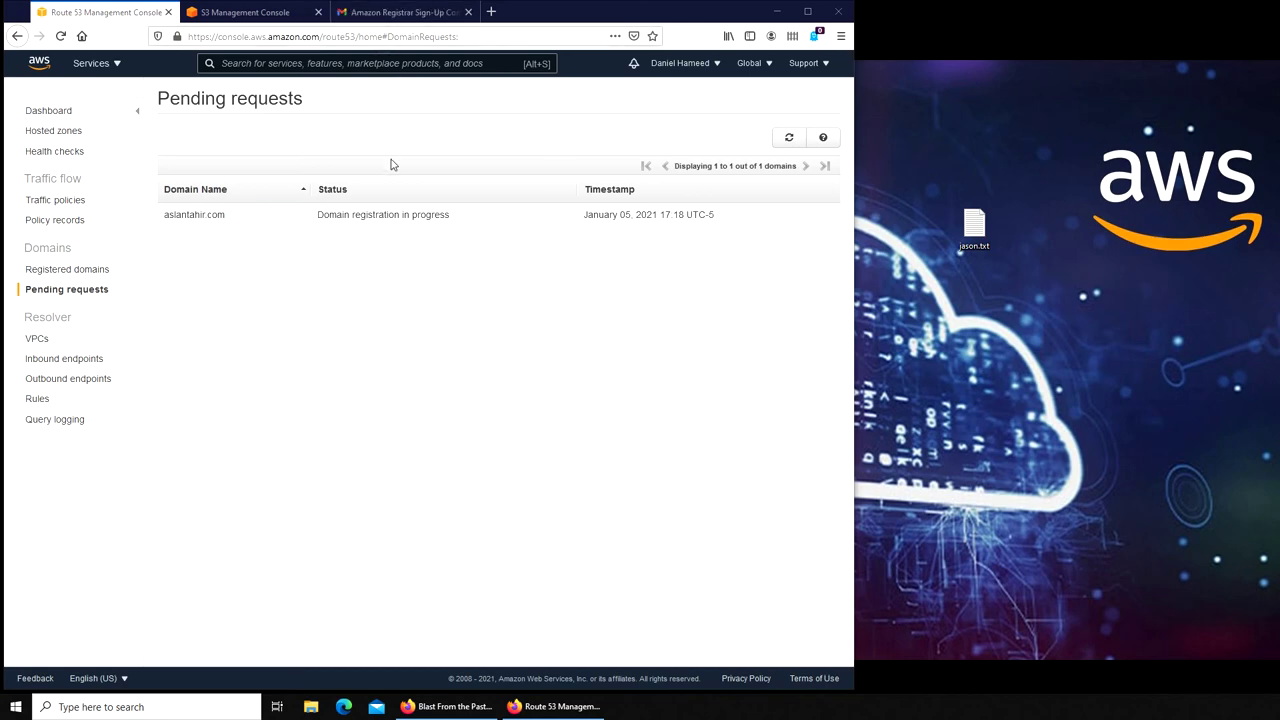
click(789, 137)
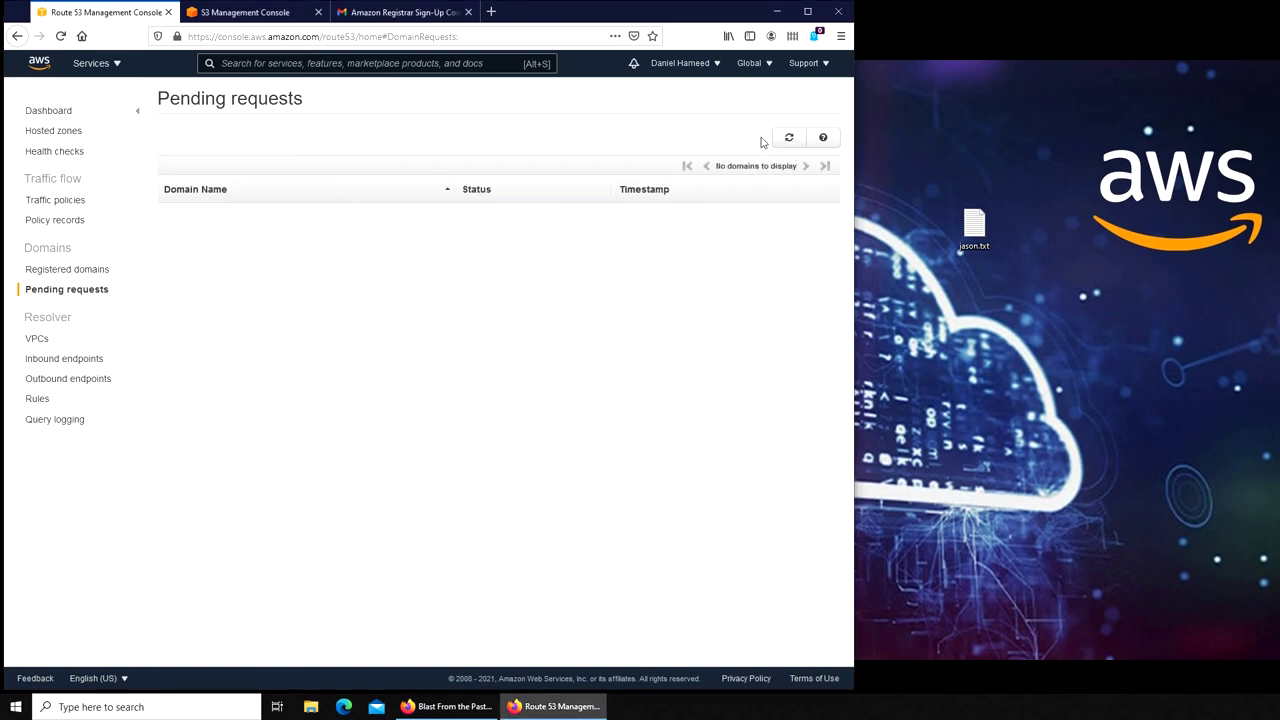
Check the registration of aslantahir.com in the registered domains list and in the notifications on the Route 53 dashboard
click(67, 269)
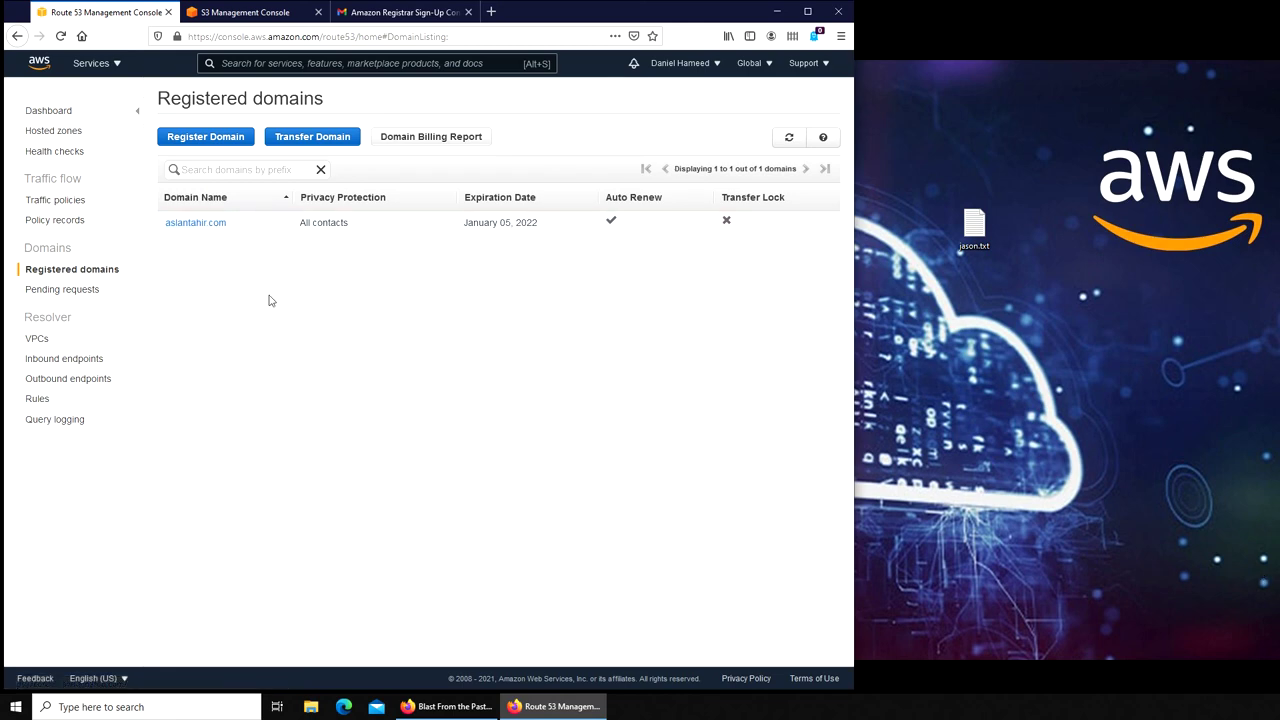
click(216, 226)
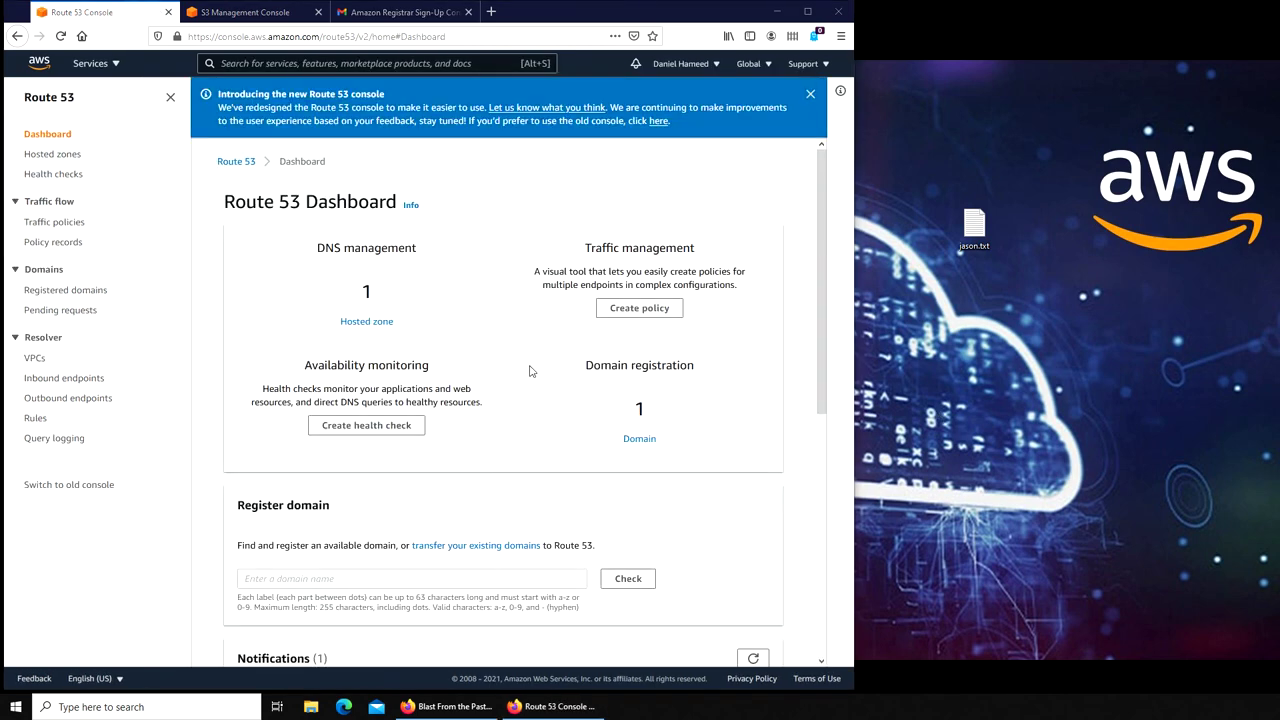
scroll(528, 376, down, 2)
scroll(515, 400, up, 1)
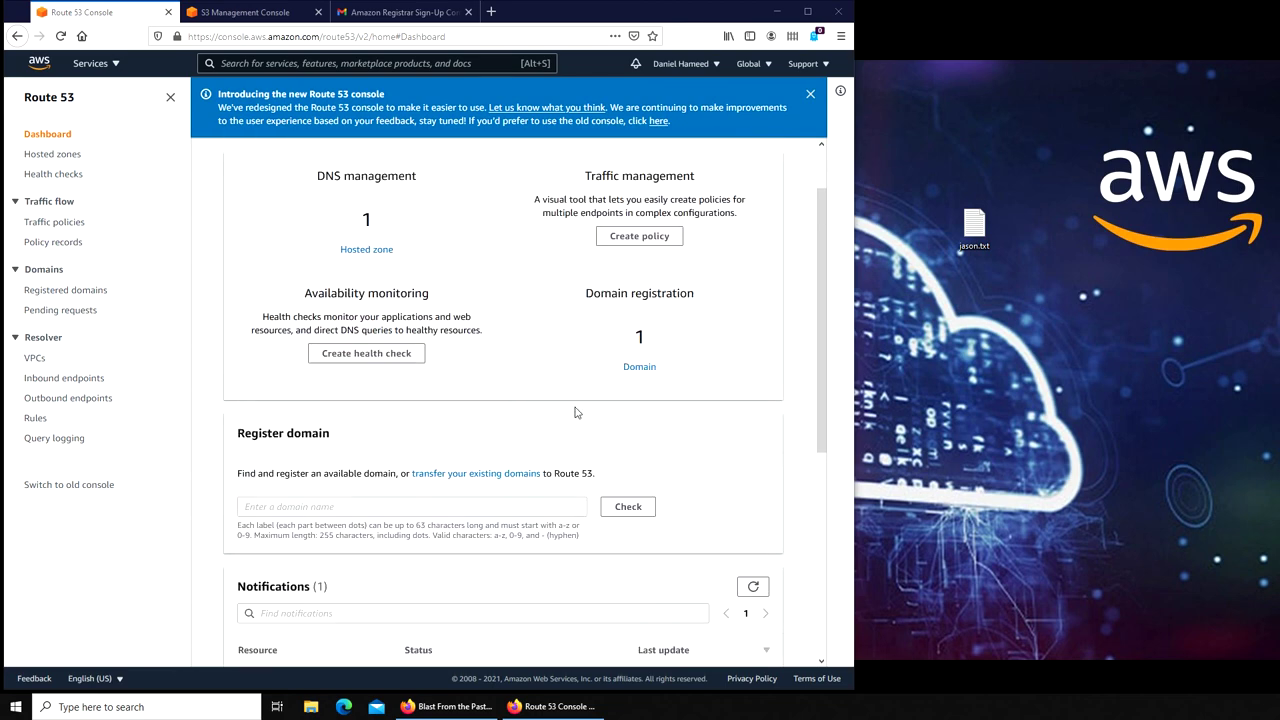
scroll(575, 412, down, 1)
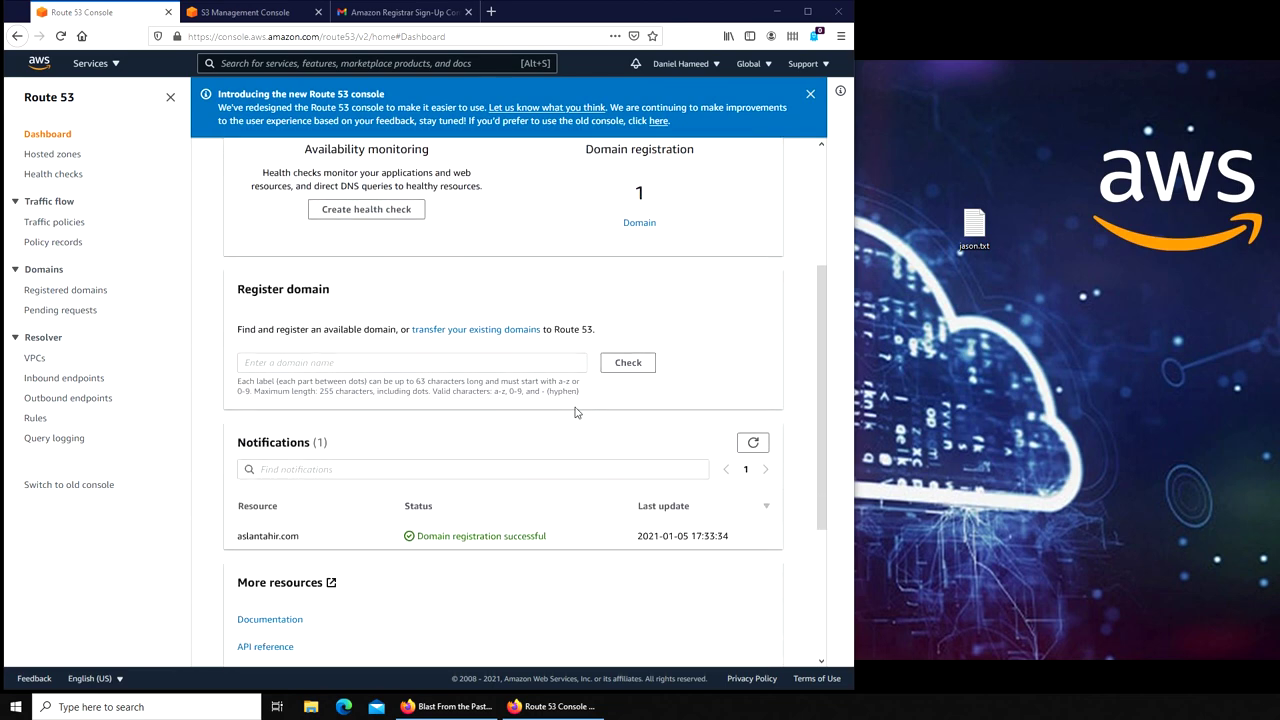
scroll(575, 412, down, 2)
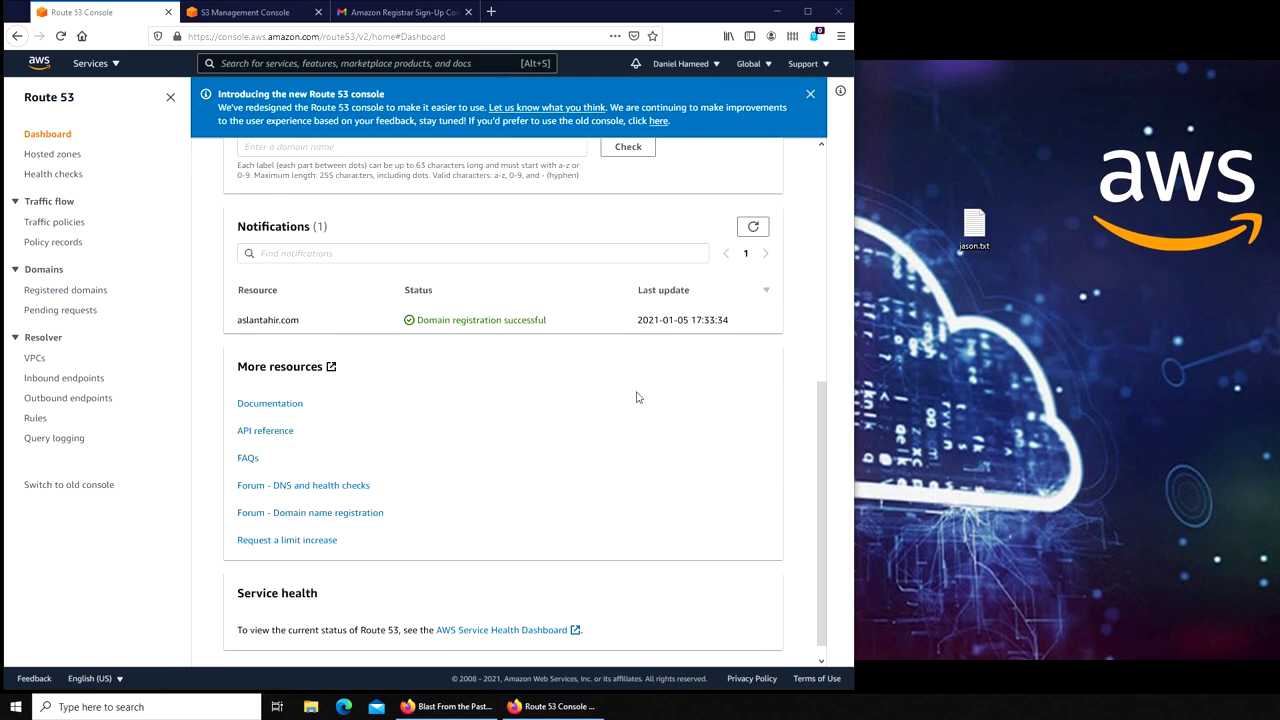
scroll(637, 397, up, 4)
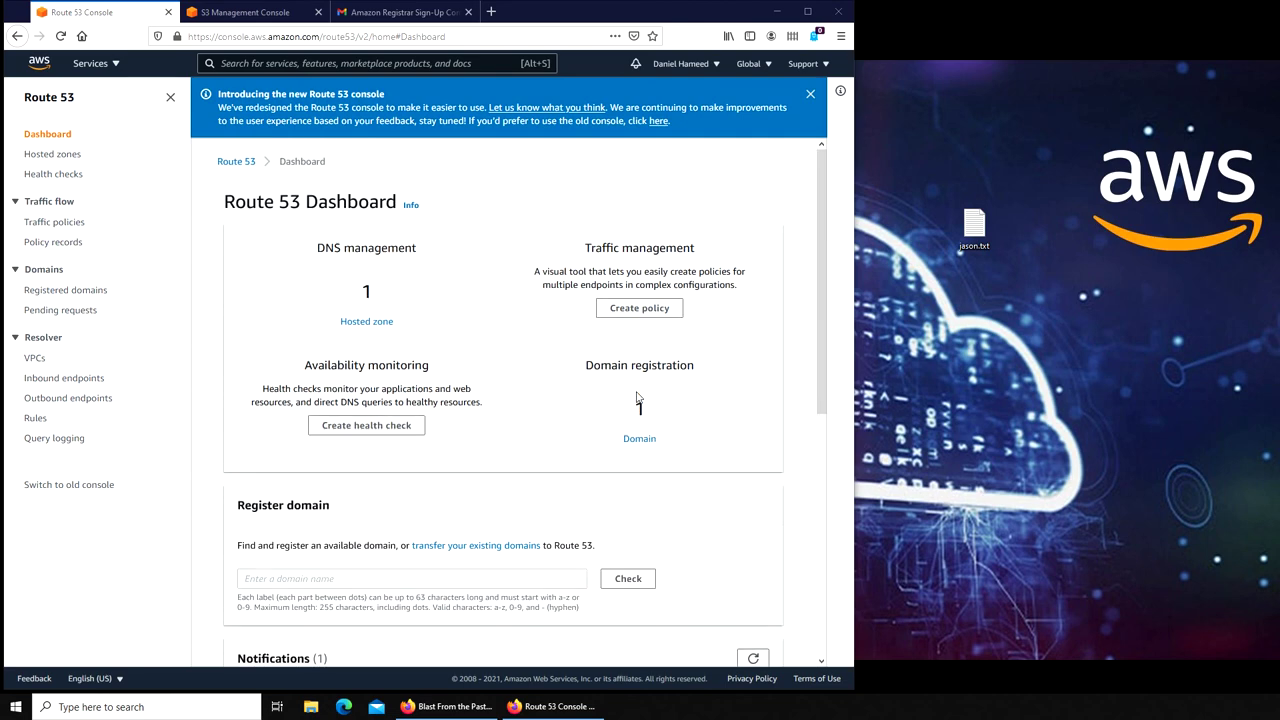